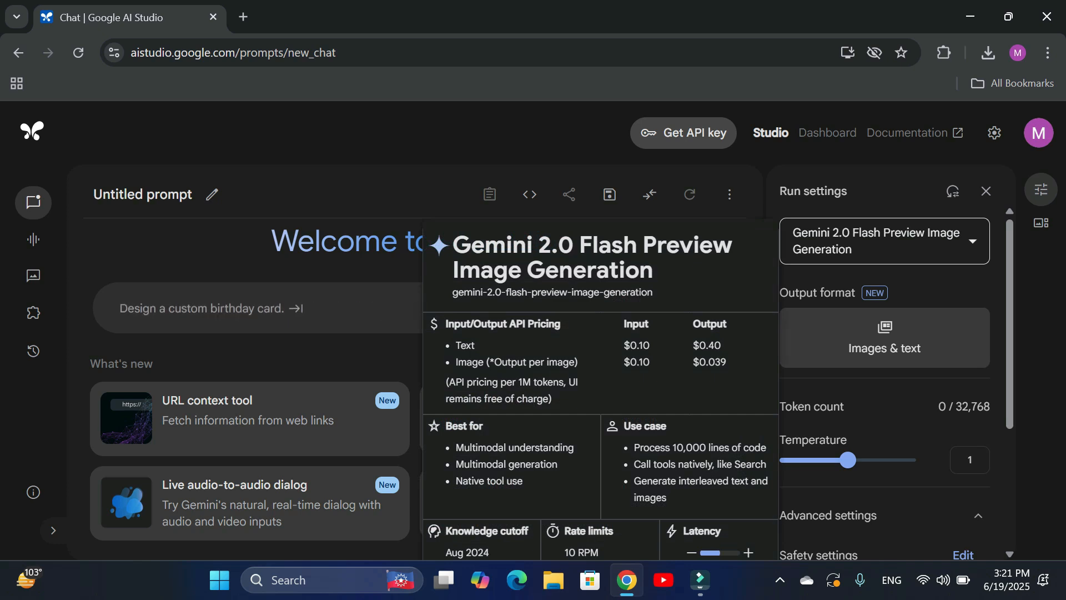
Step: Choose the Gemini 2.0 Flash Preview Image Generation model for a new chat
{"action": "left_click", "coordinate": [884, 241]}
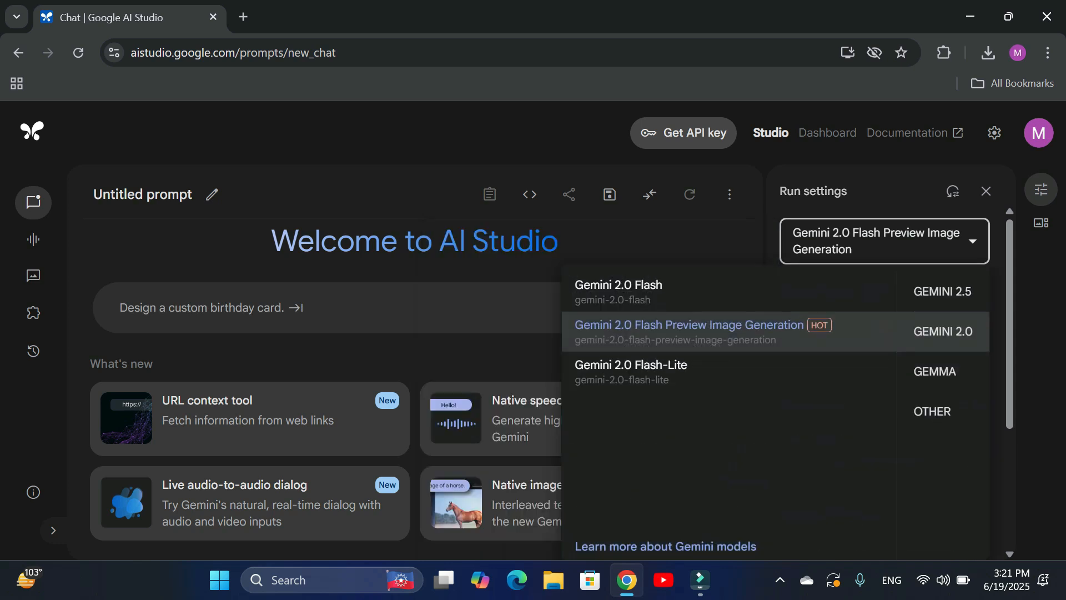
{"action": "left_click", "coordinate": [689, 332]}
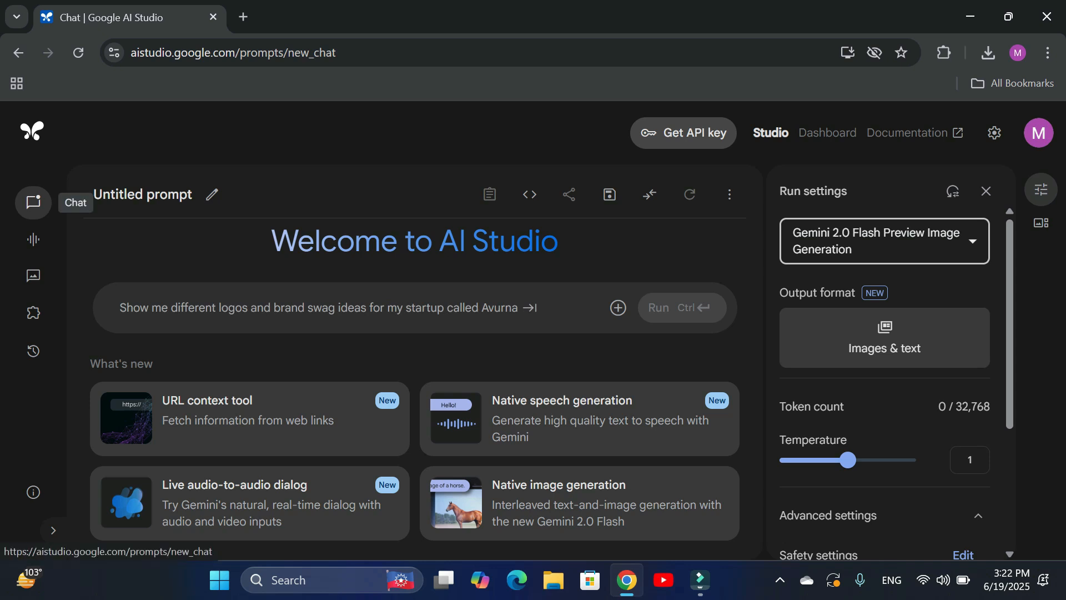
{"action": "left_click", "coordinate": [33, 275]}
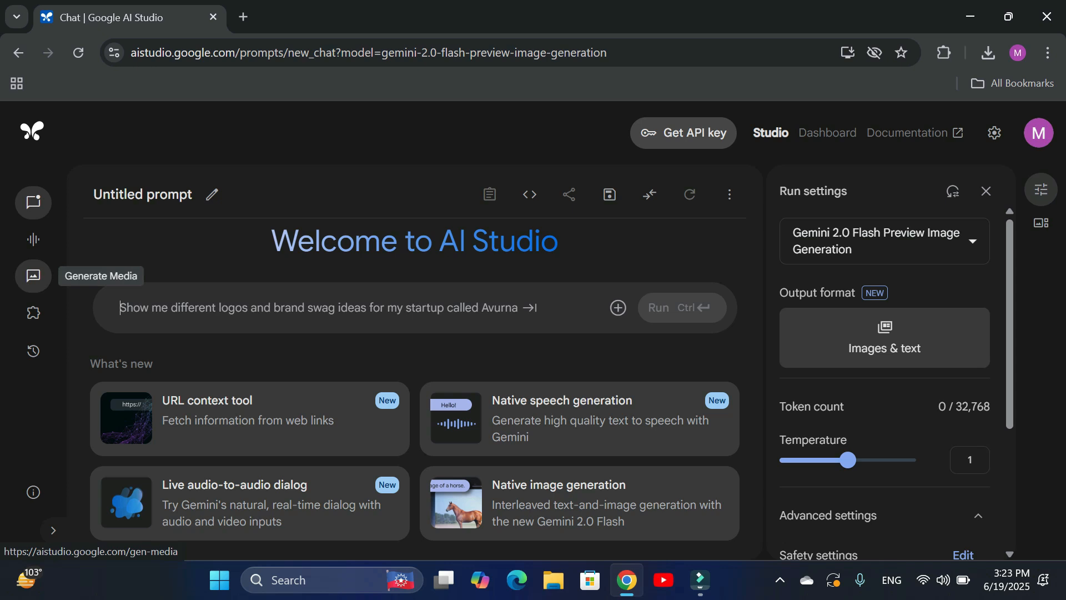
{"action": "left_click", "coordinate": [34, 276]}
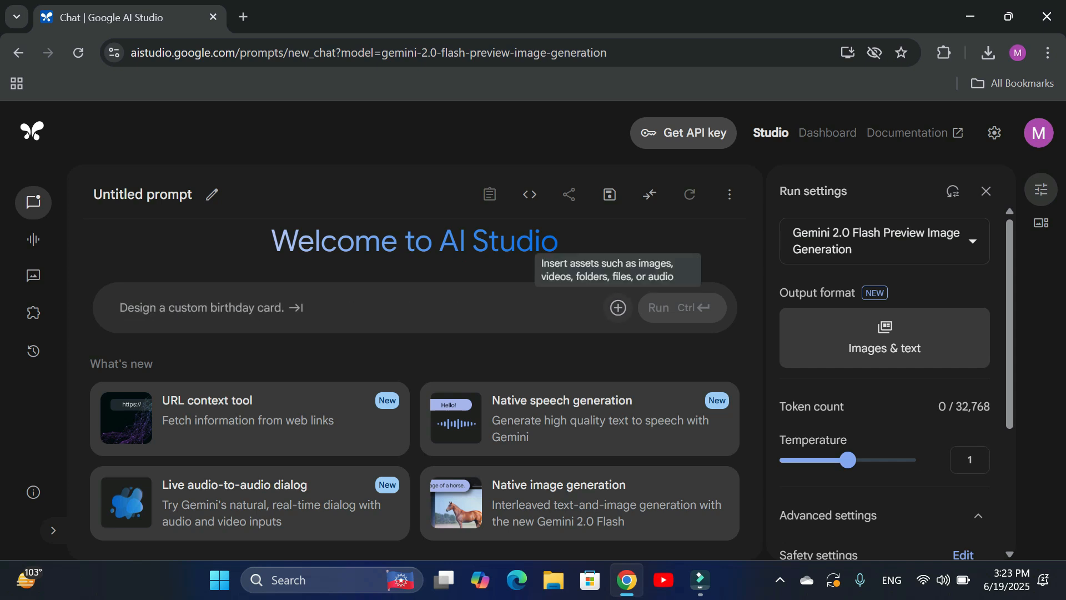
Step: Attach the black-and-white family photo from the Downloads folder to the prompt and inspect the original up close
{"action": "left_click", "coordinate": [618, 308]}
{"action": "scroll", "coordinate": [333, 206], "scroll_direction": "down", "scroll_amount": 10}
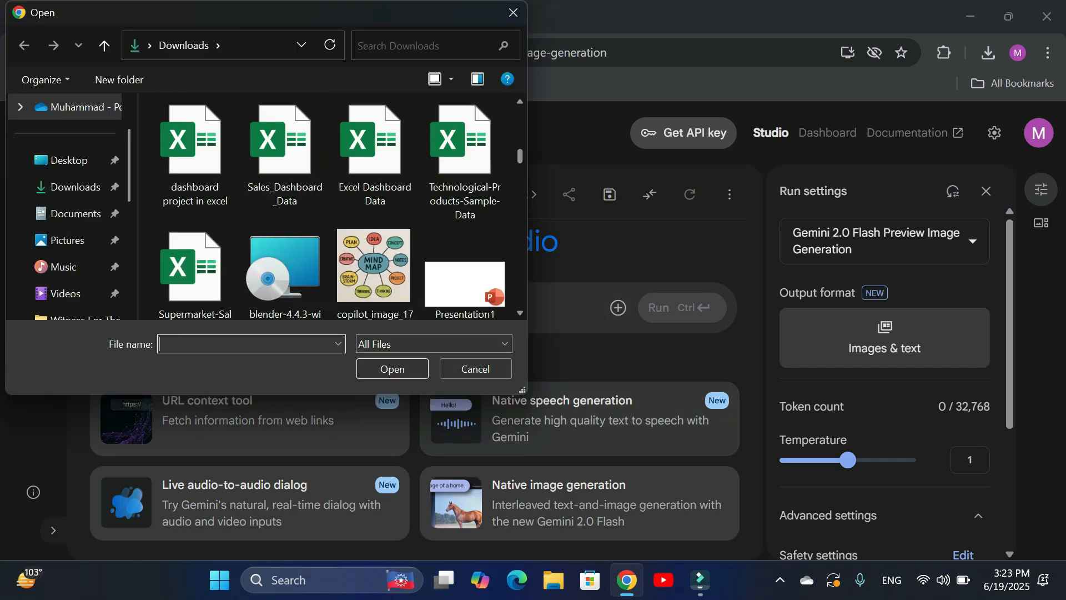
{"action": "scroll", "coordinate": [329, 206], "scroll_direction": "up", "scroll_amount": 10}
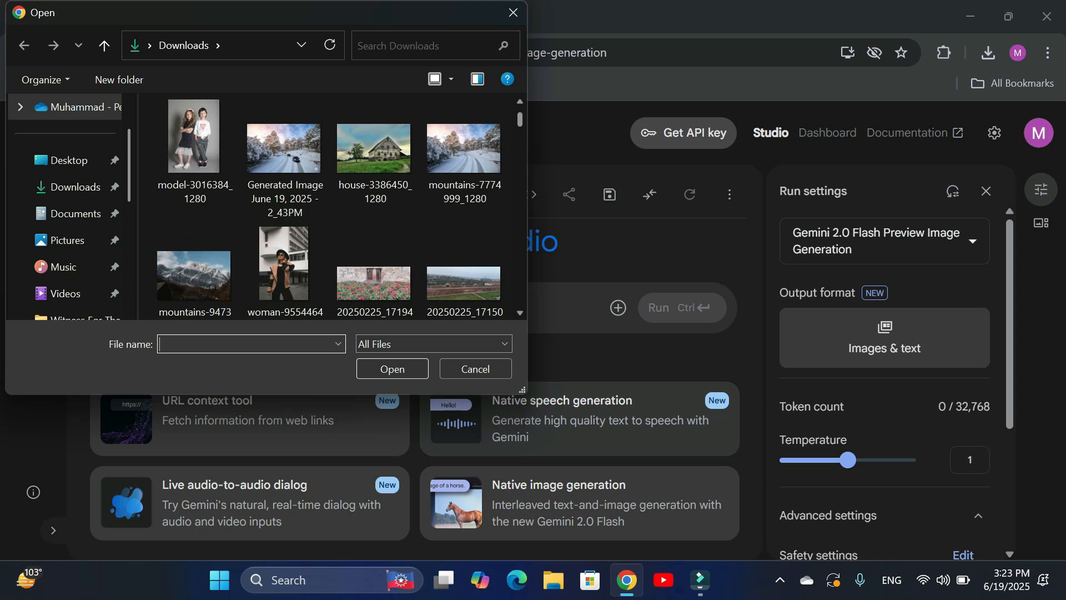
{"action": "scroll", "coordinate": [285, 278], "scroll_direction": "down", "scroll_amount": 2}
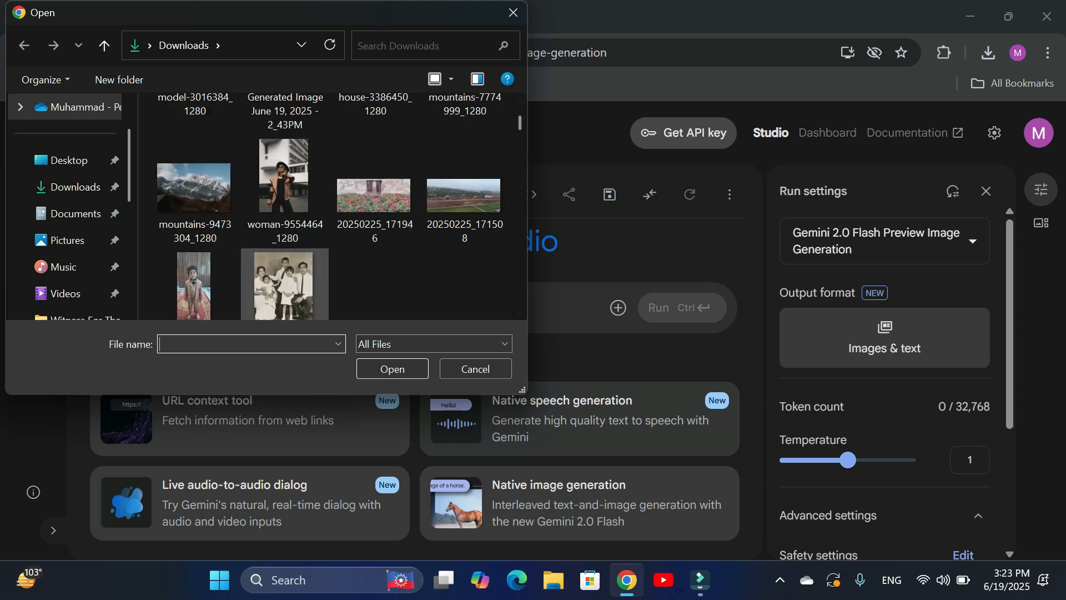
{"action": "left_click", "coordinate": [284, 286]}
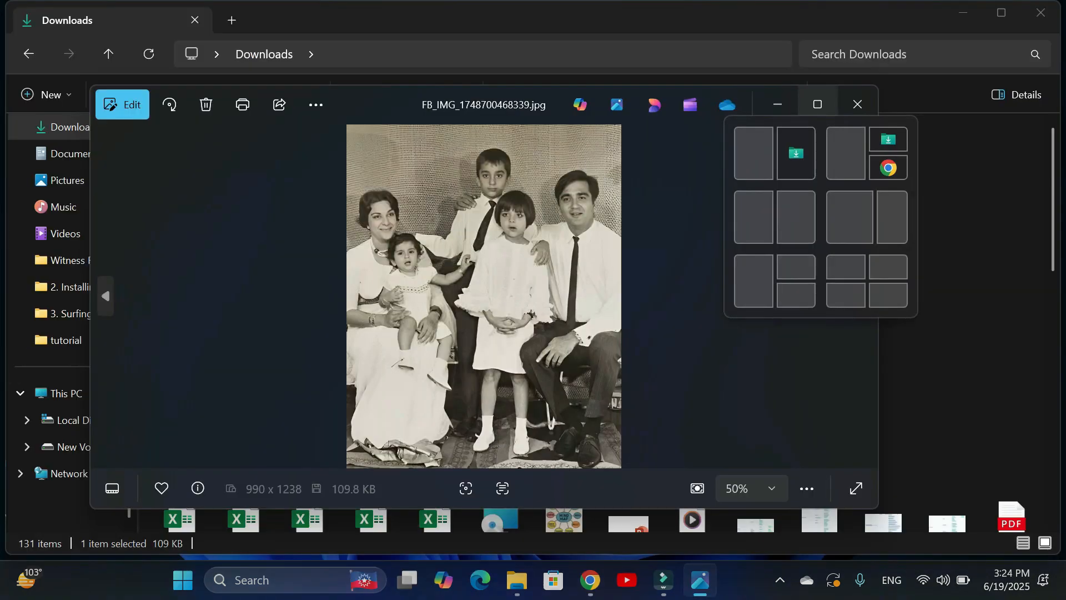
{"action": "double_click", "coordinate": [516, 204]}
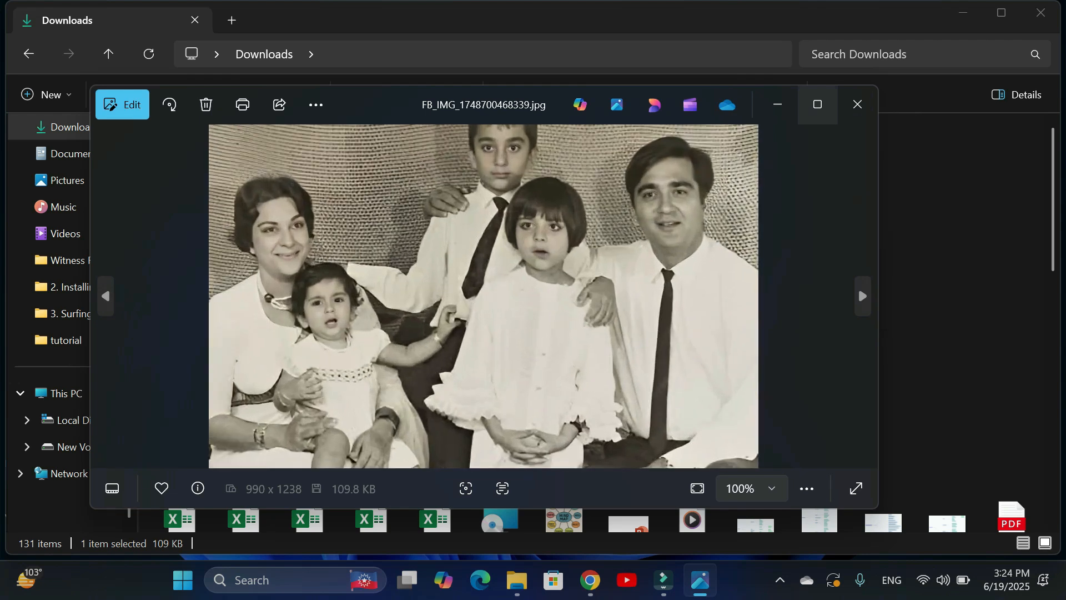
{"action": "double_click", "coordinate": [516, 204]}
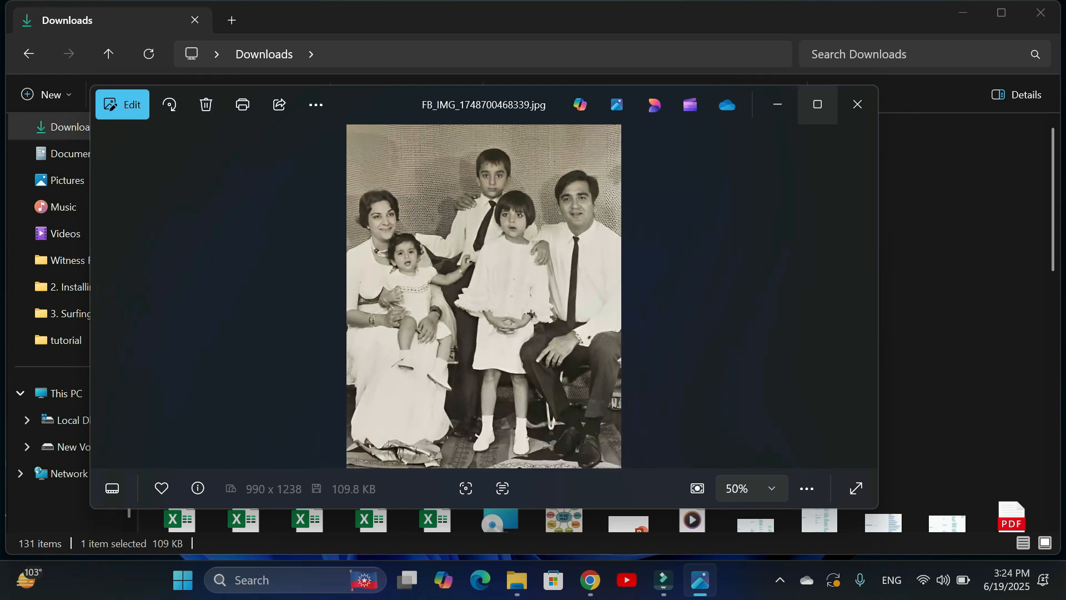
{"action": "scroll", "coordinate": [482, 158], "scroll_direction": "up", "scroll_amount": 4}
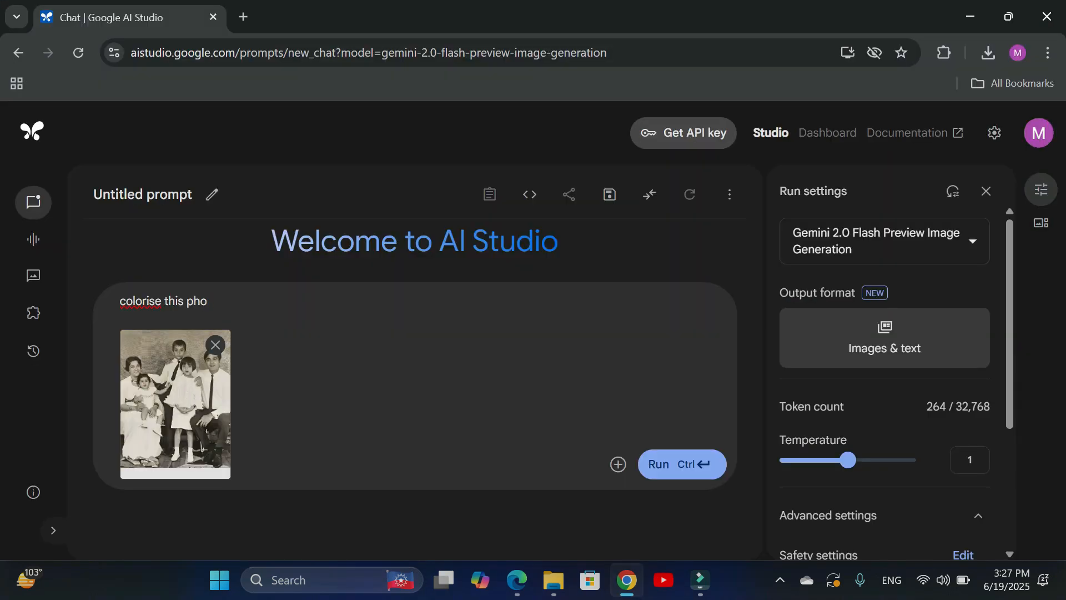
Step: Replace the prompt text with "Colorize this black and white photo while preserving details and maintaining natural tones." and run it
{"action": "key", "text": "BackSpace"}
{"action": "key", "text": "BackSpace"}
{"action": "key", "text": "BackSpace"}
{"action": "key", "text": "BackSpace"}
{"action": "key", "text": "BackSpace"}
{"action": "key", "text": "BackSpace"}
{"action": "key", "text": "BackSpace"}
{"action": "key", "text": "BackSpace"}
{"action": "key", "text": "BackSpace"}
{"action": "key", "text": "BackSpace"}
{"action": "key", "text": "BackSpace"}
{"action": "key", "text": "BackSpace"}
{"action": "key", "text": "BackSpace"}
{"action": "key", "text": "BackSpace"}
{"action": "key", "text": "BackSpace"}
{"action": "key", "text": "BackSpace"}
{"action": "key", "text": "BackSpace"}
{"action": "right_click", "coordinate": [230, 306]}
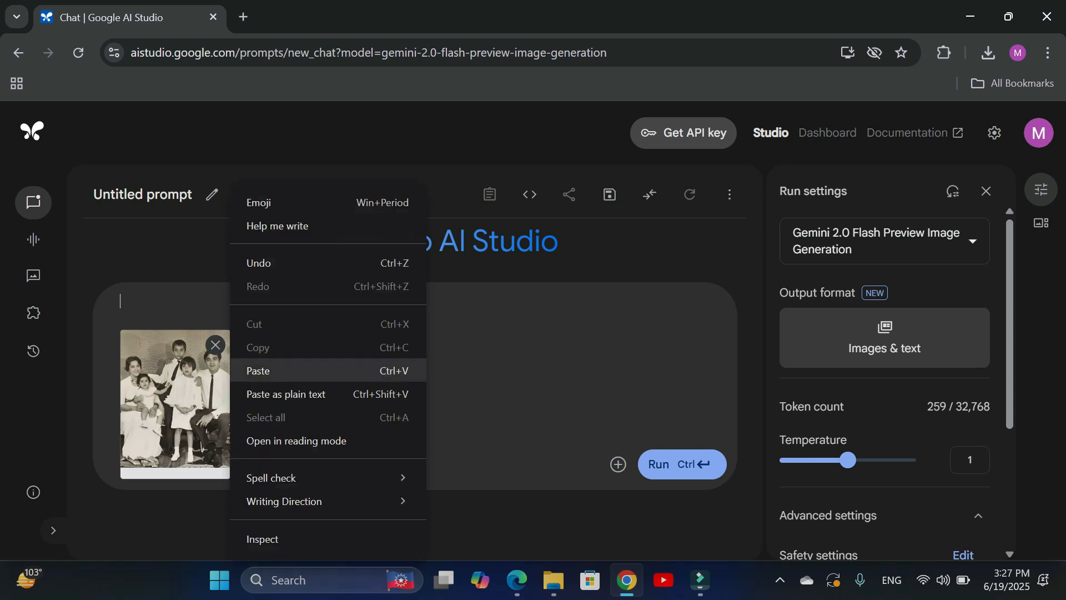
{"action": "left_click", "coordinate": [277, 370]}
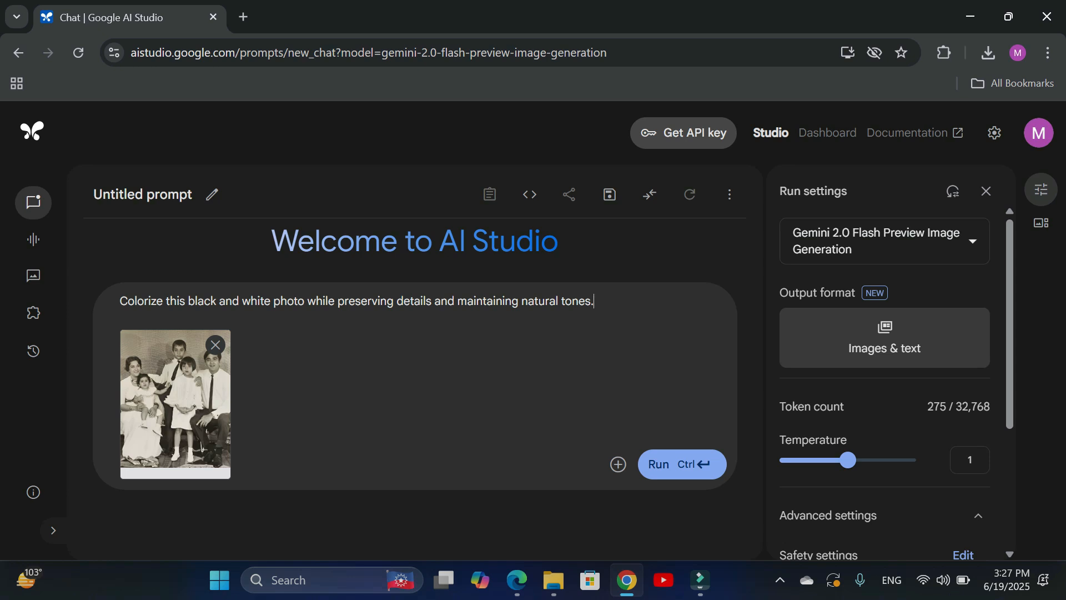
{"action": "key", "text": "ctrl+Return"}
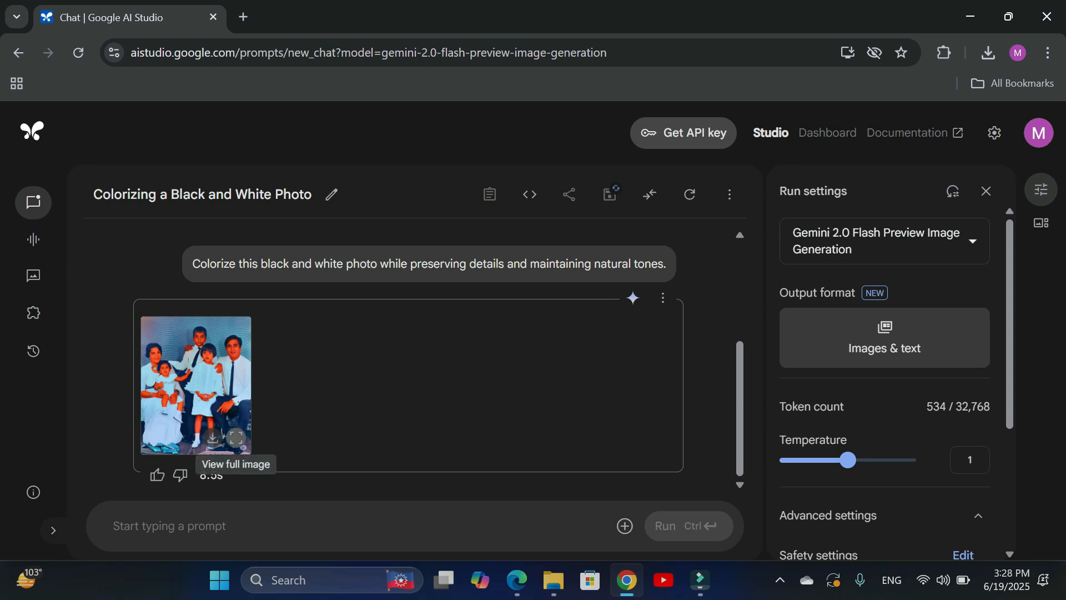
Step: View the generated family image at full size and examine its colors from the faces down to the feet
{"action": "left_click", "coordinate": [236, 437]}
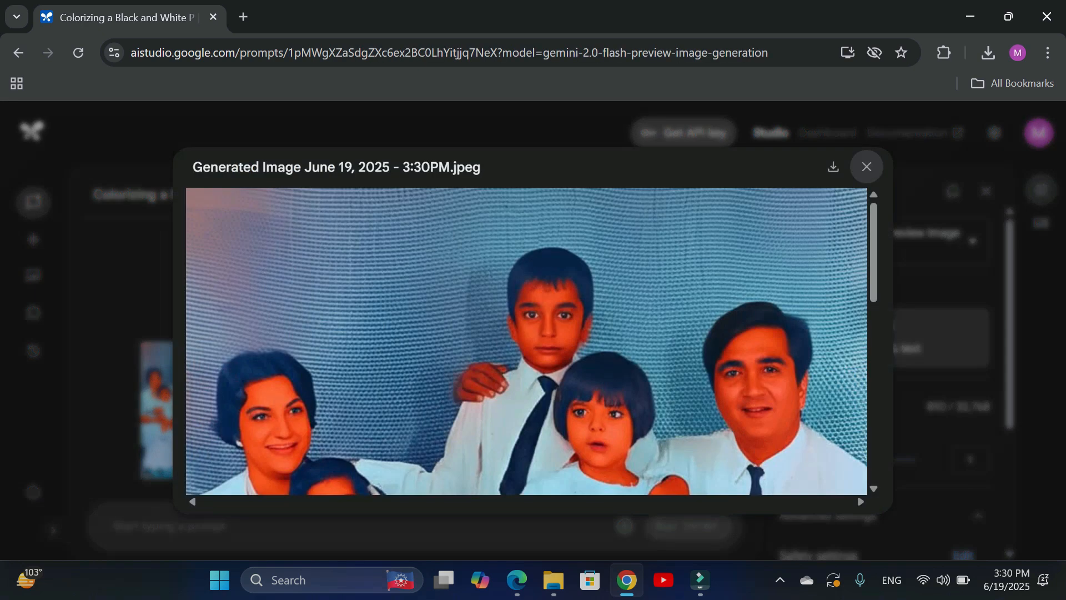
{"action": "scroll", "coordinate": [526, 341], "scroll_direction": "down", "scroll_amount": 3}
{"action": "scroll", "coordinate": [526, 341], "scroll_direction": "up", "scroll_amount": 2}
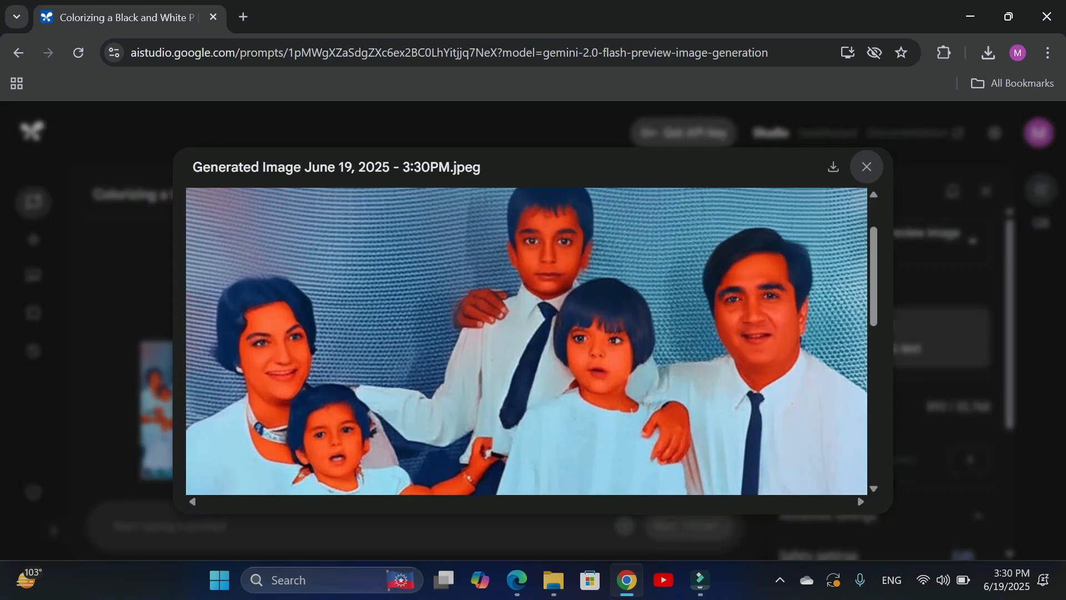
{"action": "scroll", "coordinate": [526, 340], "scroll_direction": "up", "scroll_amount": 1}
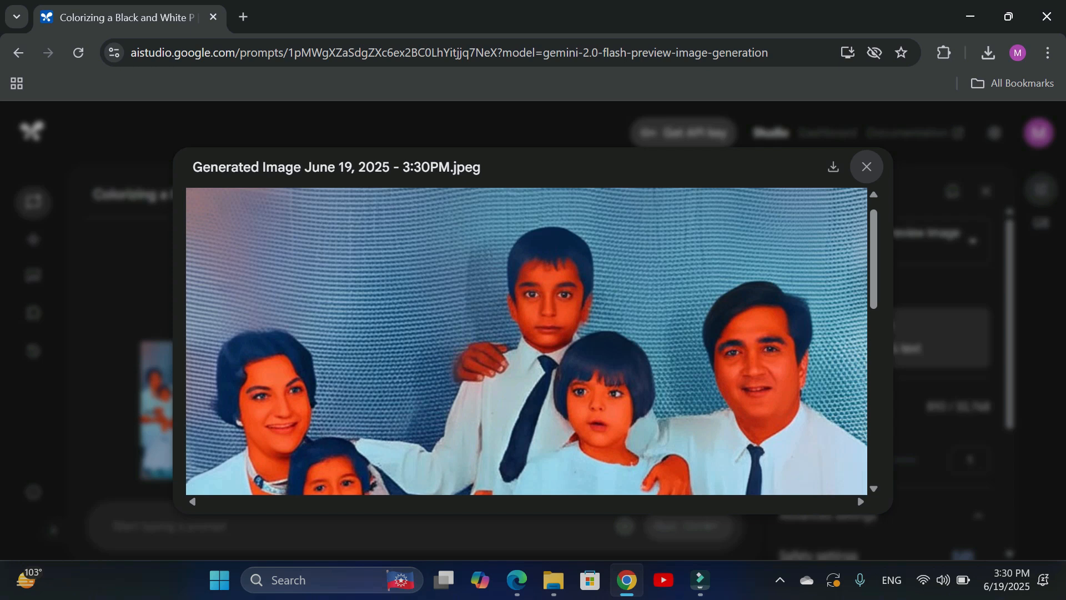
{"action": "scroll", "coordinate": [526, 341], "scroll_direction": "down", "scroll_amount": 8}
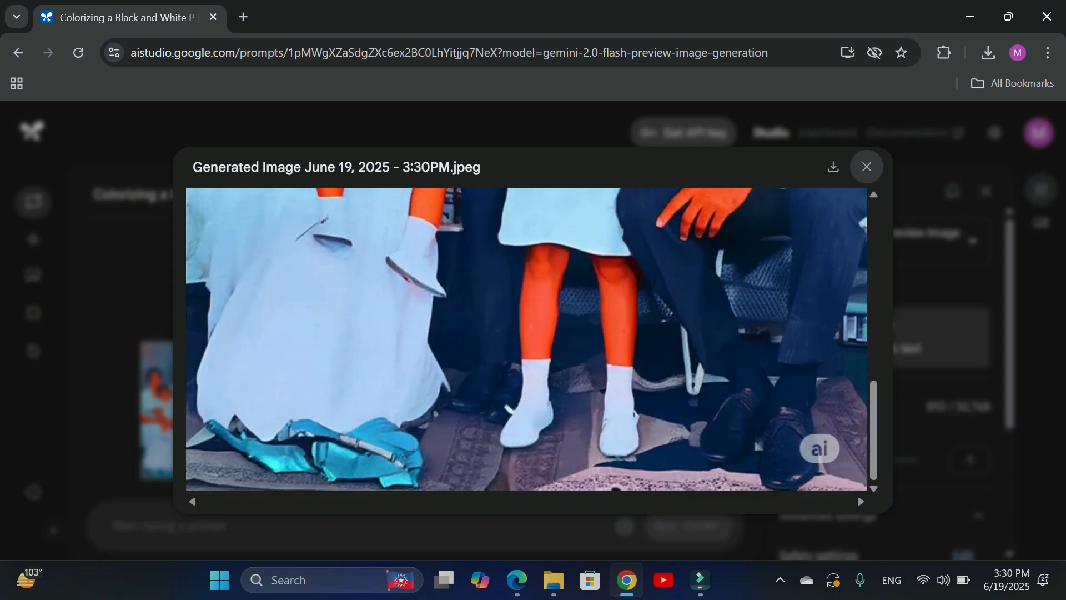
{"action": "scroll", "coordinate": [526, 341], "scroll_direction": "up", "scroll_amount": 5}
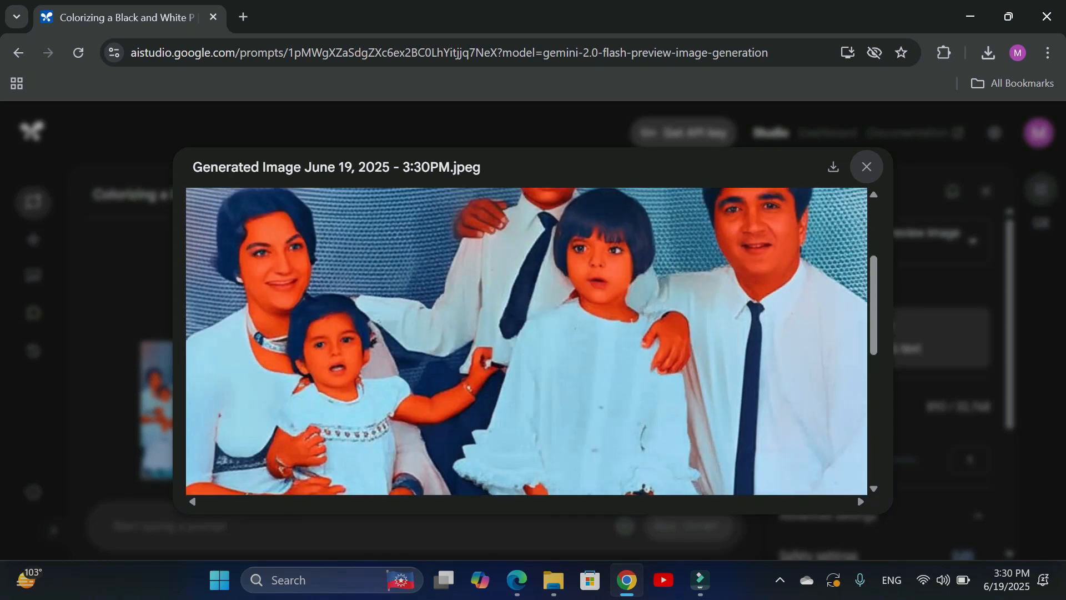
{"action": "scroll", "coordinate": [527, 341], "scroll_direction": "up", "scroll_amount": 2}
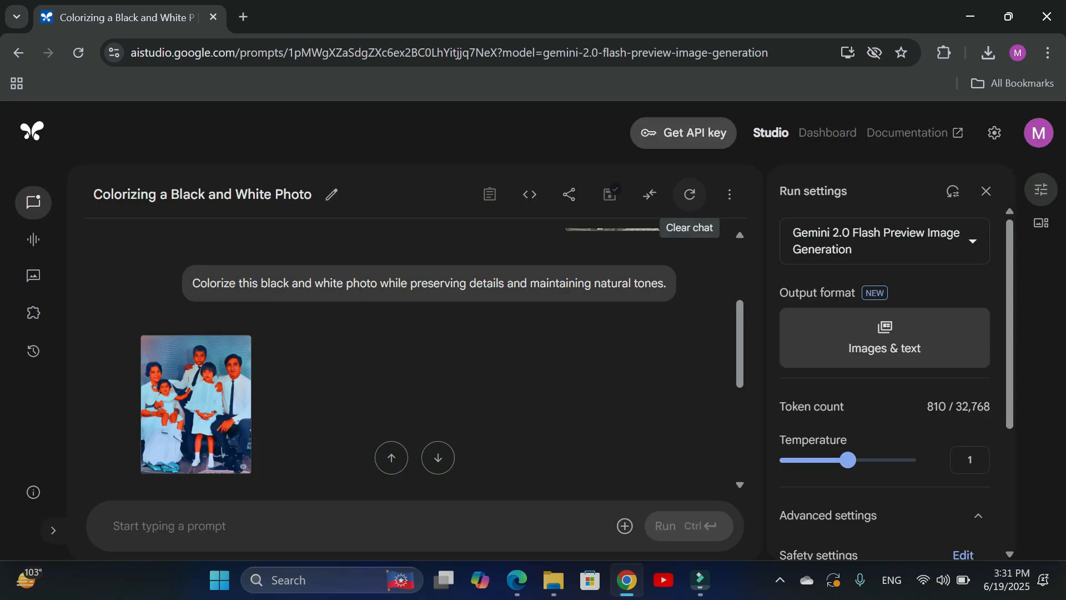
Step: Clear the chat and preview the snowy-road photo mountains-7774999_1280.jpg in a maximized view before returning to AI Studio
{"action": "left_click", "coordinate": [690, 194]}
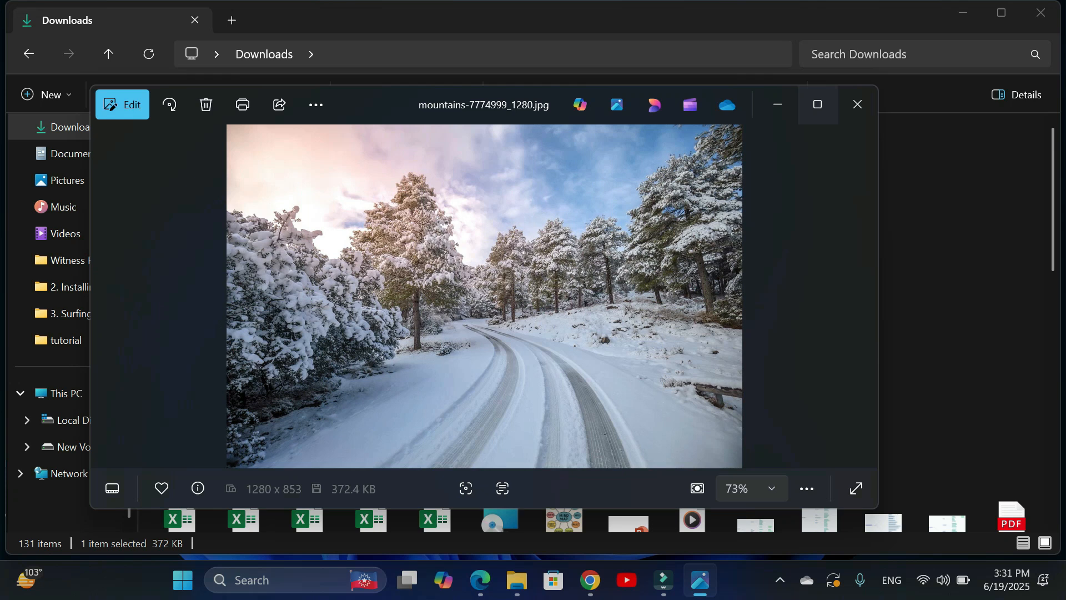
{"action": "mouse_move", "coordinate": [817, 104]}
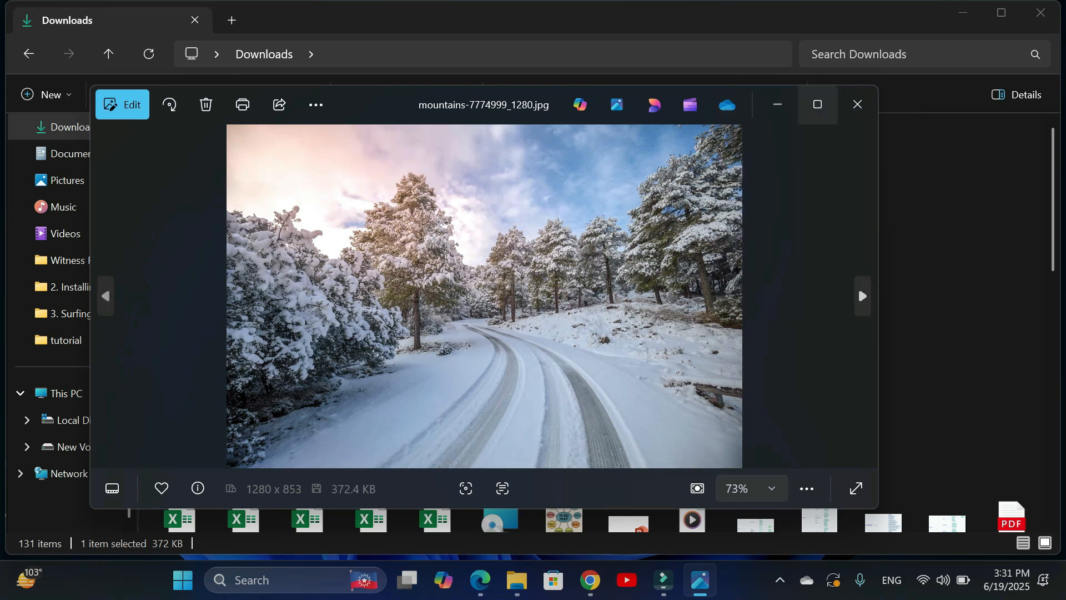
{"action": "left_click", "coordinate": [817, 104]}
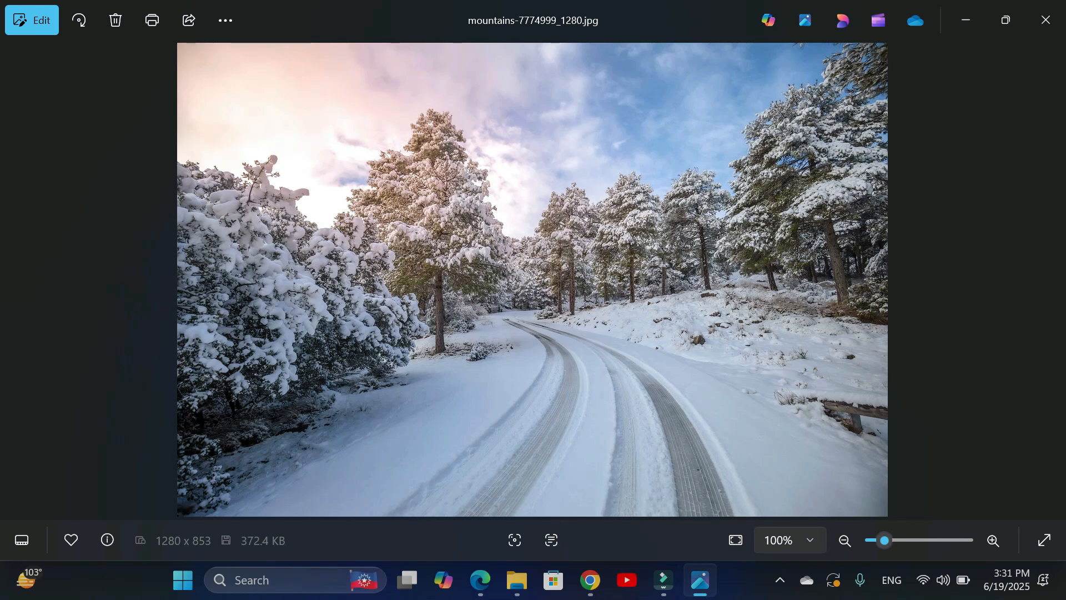
{"action": "left_click", "coordinate": [1046, 19]}
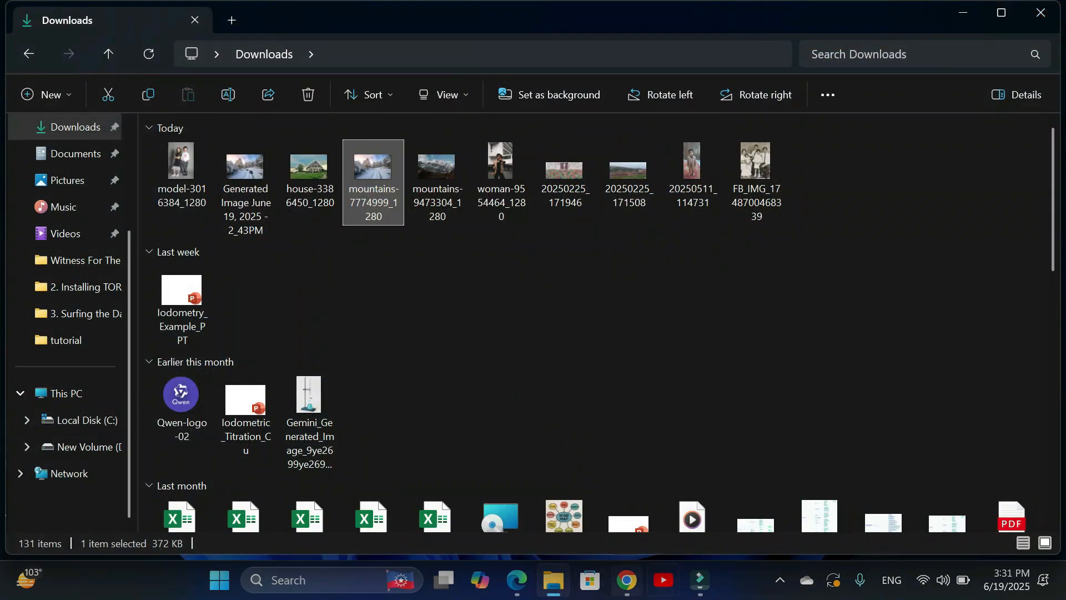
{"action": "mouse_move", "coordinate": [627, 580]}
{"action": "left_click", "coordinate": [628, 494]}
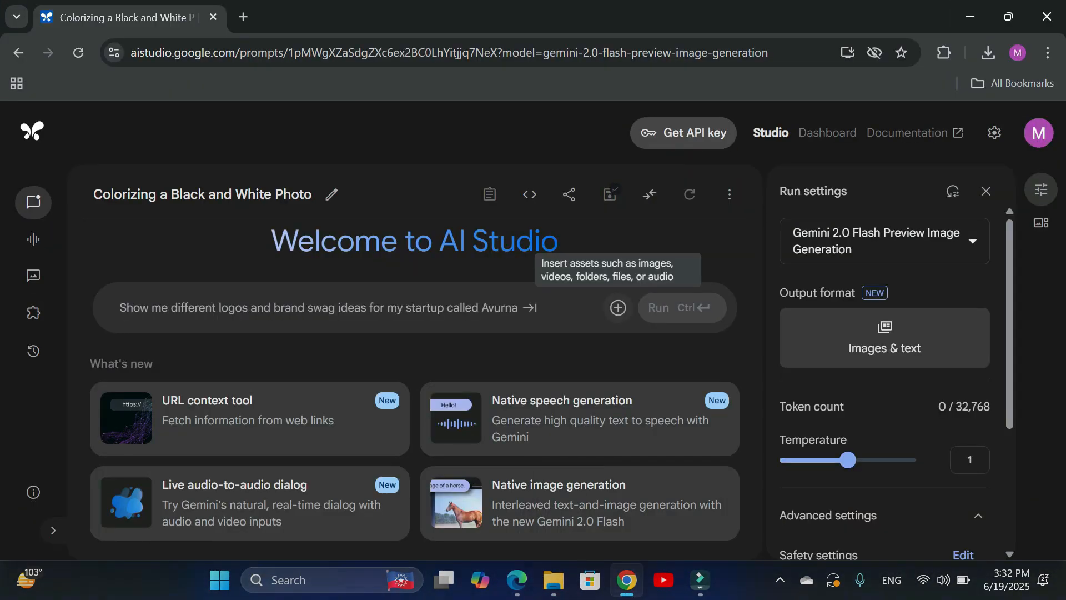
Step: Attach the snowy-road photo and run "fill the road in the image with vehicles and also create shops on the left side of the road."
{"action": "left_click", "coordinate": [618, 307]}
{"action": "left_click", "coordinate": [639, 388]}
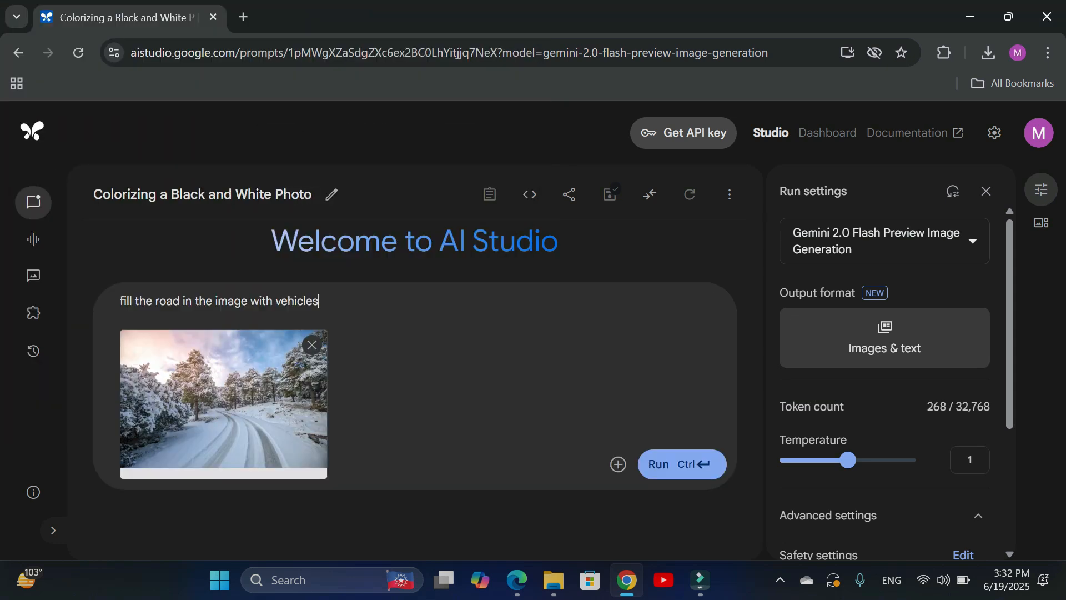
{"action": "type", "text": "and also create shops on the left side of the road."}
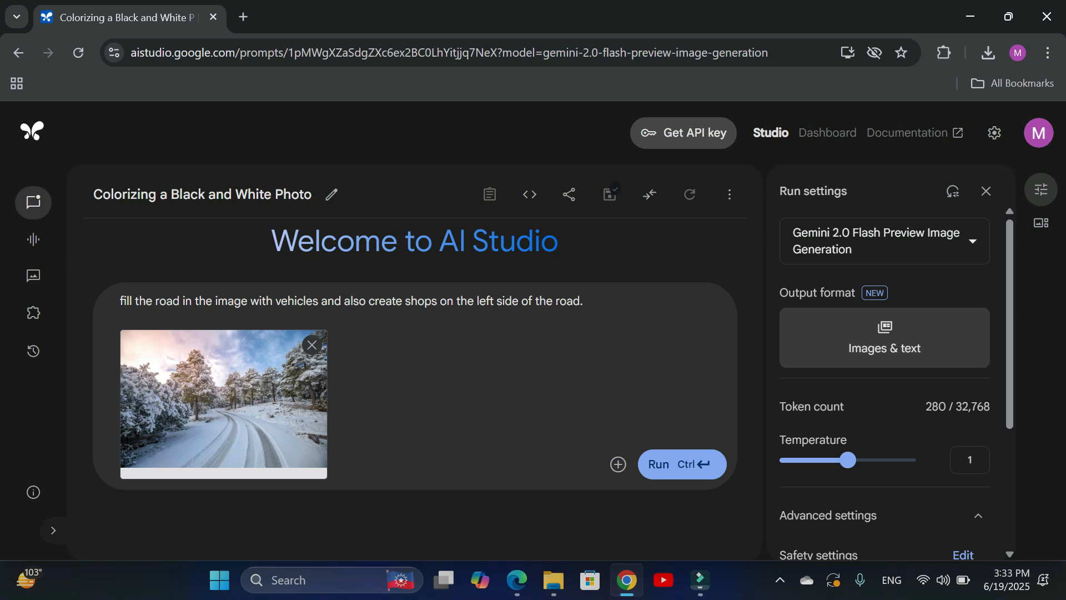
{"action": "key", "text": "ctrl+Return"}
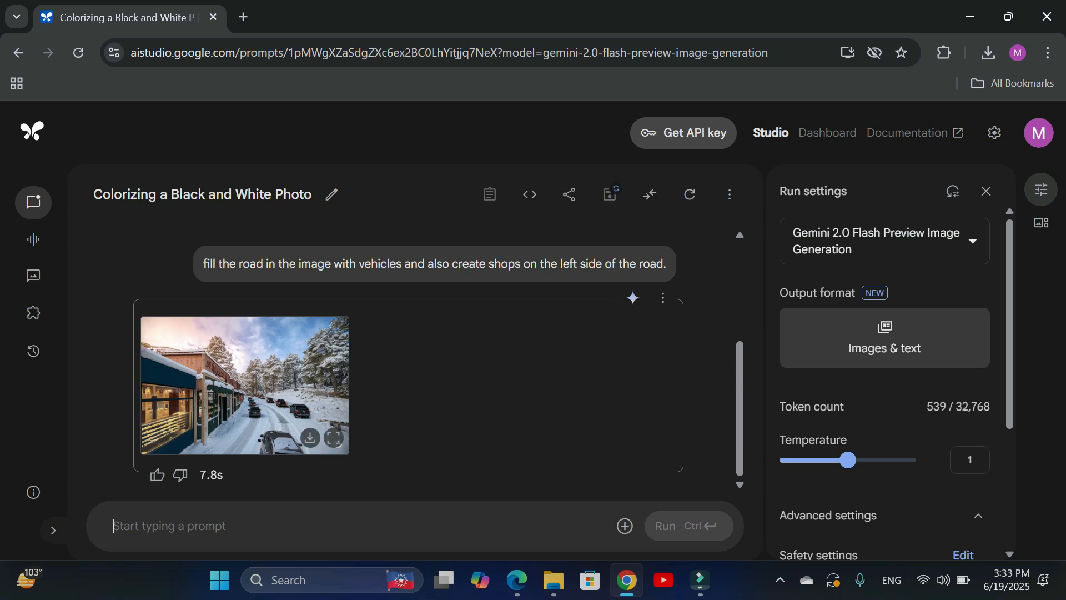
Step: View the generated road image at full size and download it
{"action": "left_click", "coordinate": [334, 437]}
{"action": "scroll", "coordinate": [334, 436], "scroll_direction": "down", "scroll_amount": 1}
{"action": "scroll", "coordinate": [527, 340], "scroll_direction": "down", "scroll_amount": 2}
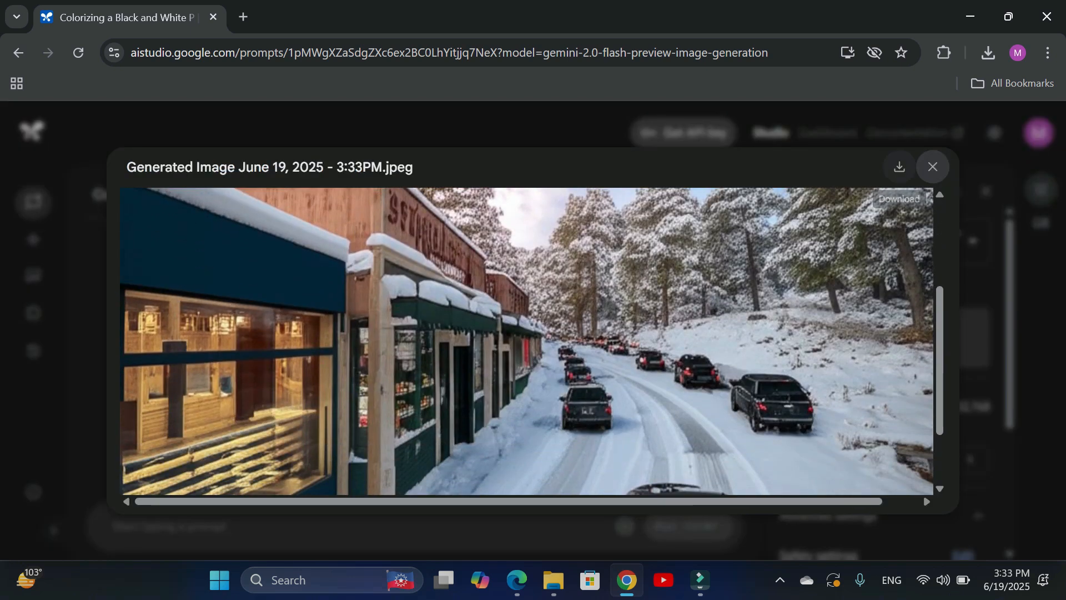
{"action": "left_click", "coordinate": [900, 166]}
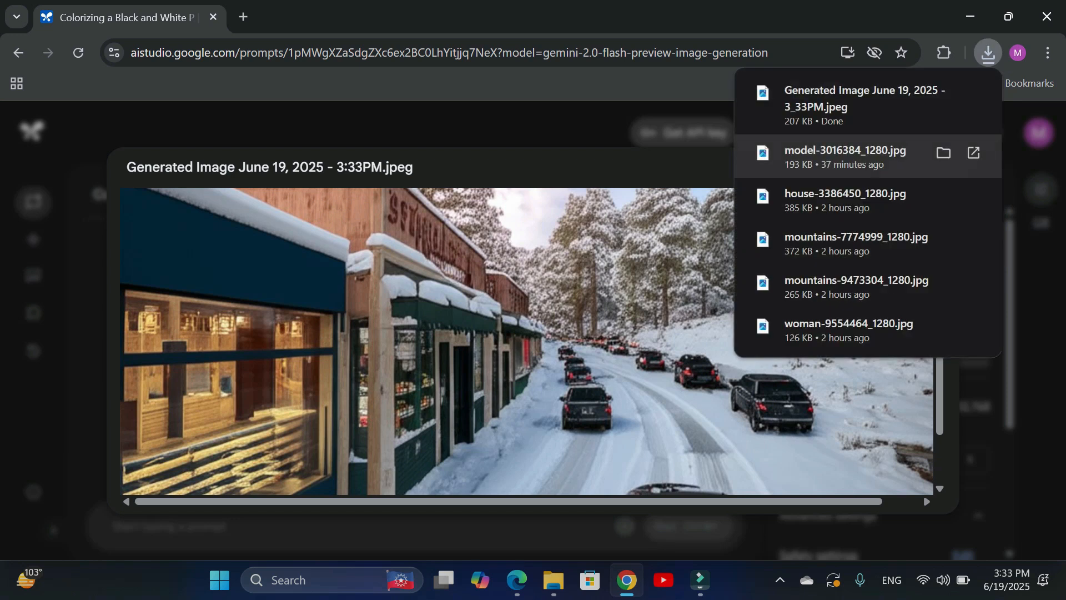
Step: Open the downloaded image "Generated Image June 19, 2025 - 3_33PM.jpeg" and inspect its shops and vehicles up close
{"action": "left_click", "coordinate": [833, 106]}
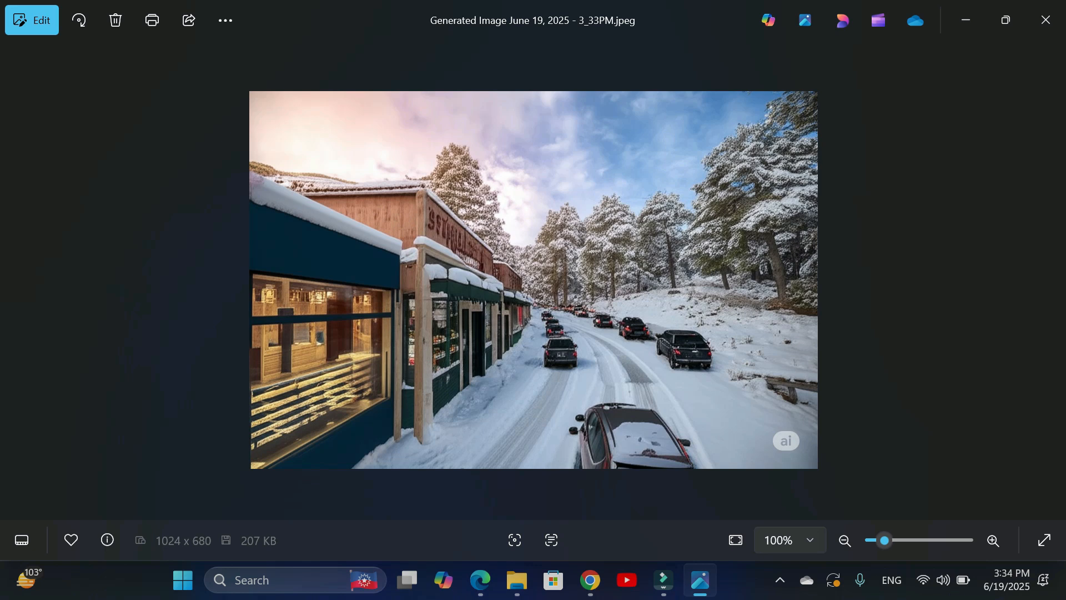
{"action": "scroll", "coordinate": [533, 255], "scroll_direction": "up", "scroll_amount": 5}
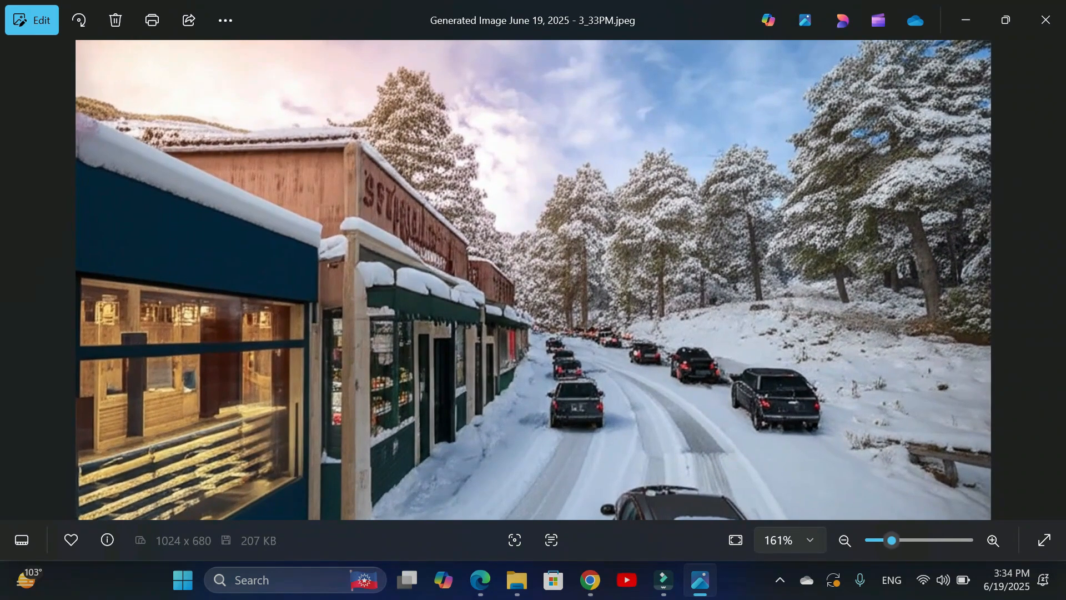
{"action": "left_click_drag", "start_coordinate": [533, 316], "coordinate": [533, 245]}
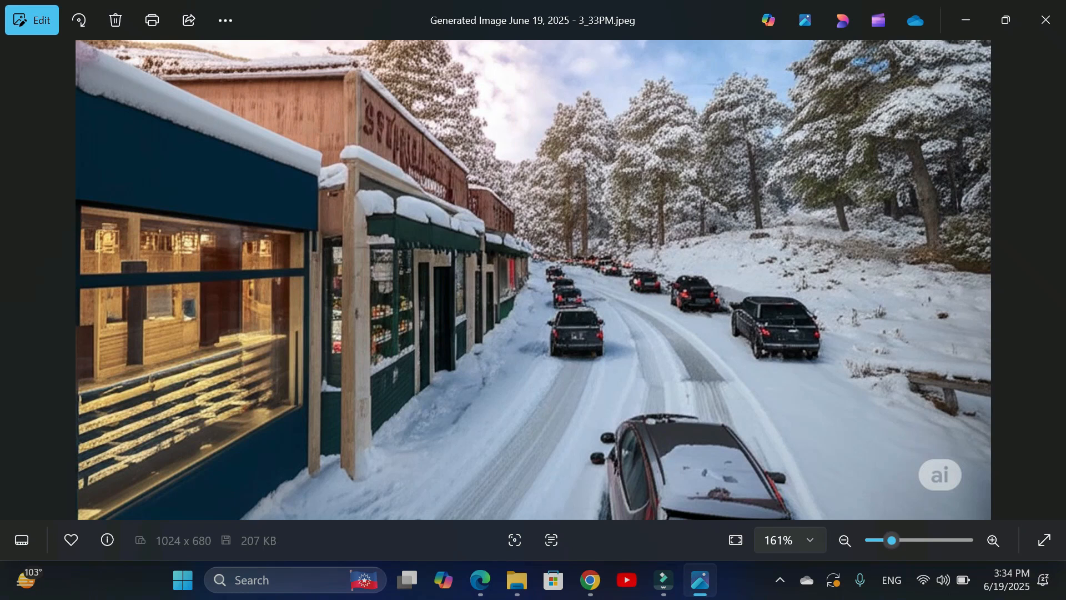
{"action": "left_click", "coordinate": [1045, 20]}
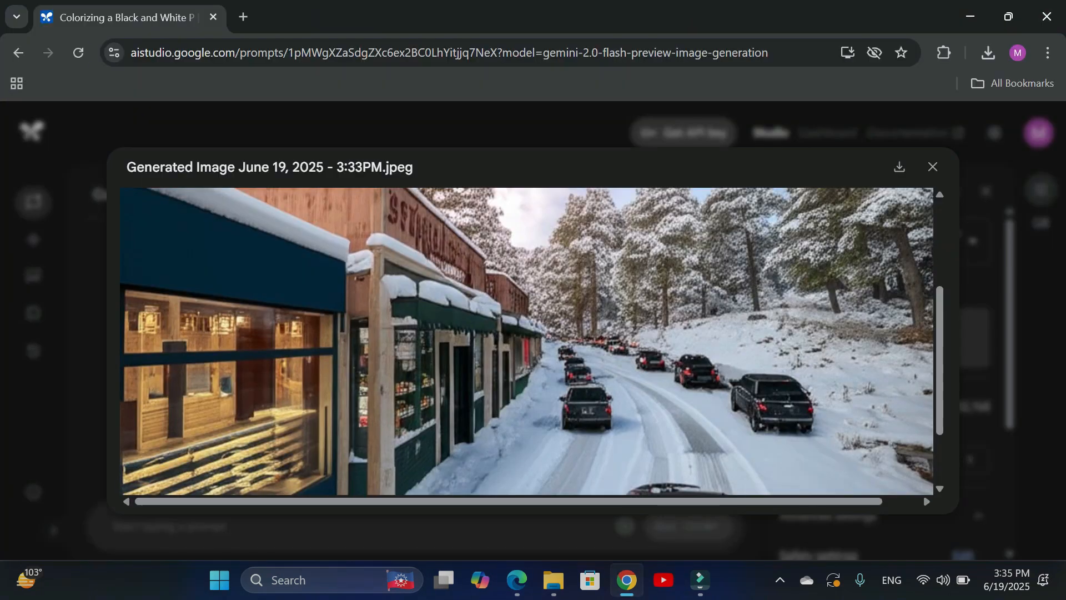
{"action": "left_click", "coordinate": [18, 53]}
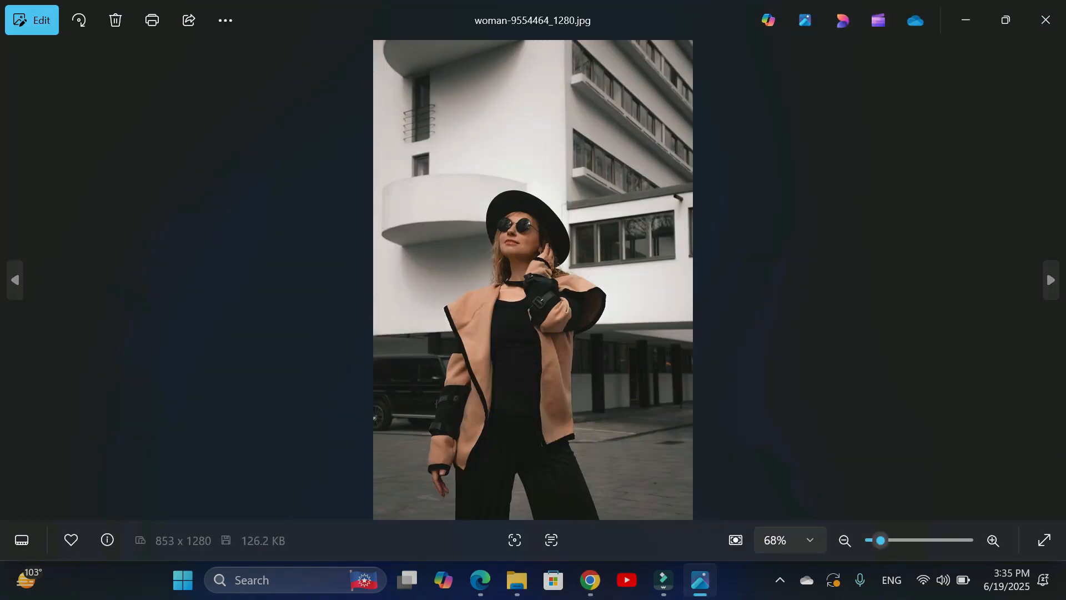
Step: Examine the woman's outfit and the building background in woman-9554464_1280.jpg up close, and close the photo
{"action": "scroll", "coordinate": [533, 304], "scroll_direction": "down", "scroll_amount": 9}
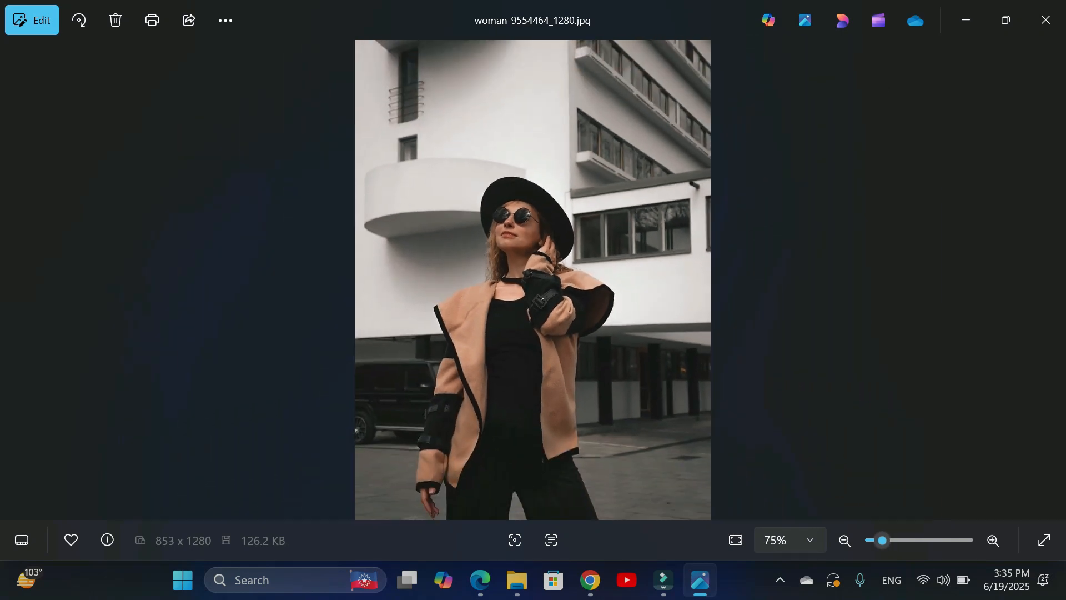
{"action": "scroll", "coordinate": [533, 277], "scroll_direction": "up", "scroll_amount": 9}
{"action": "scroll", "coordinate": [533, 277], "scroll_direction": "down", "scroll_amount": 9}
{"action": "scroll", "coordinate": [533, 277], "scroll_direction": "up", "scroll_amount": 4}
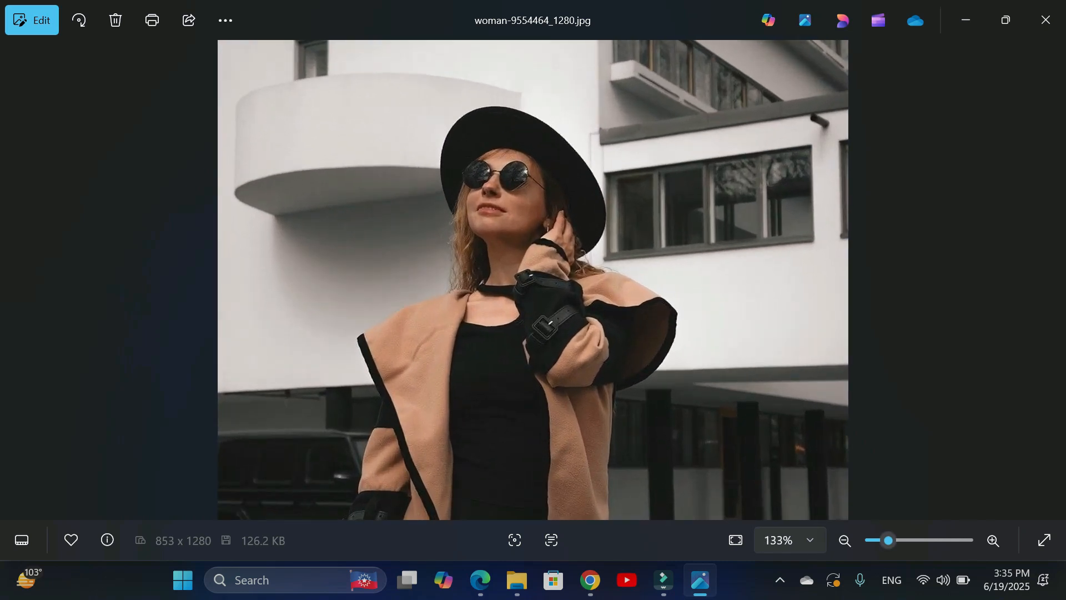
{"action": "left_click", "coordinate": [1045, 20]}
Step: In AI Studio, attach the woman's photo and run "change the dress color of the model to bright yellow and make the background blurred."
{"action": "left_click", "coordinate": [626, 580]}
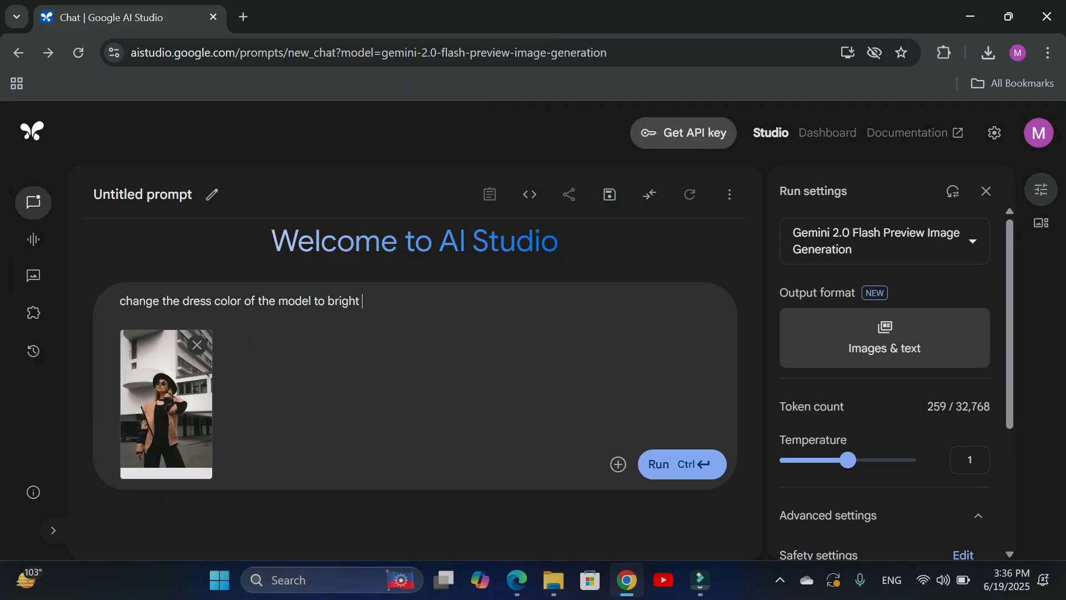
{"action": "type", "text": "yellow and make the background blurred."}
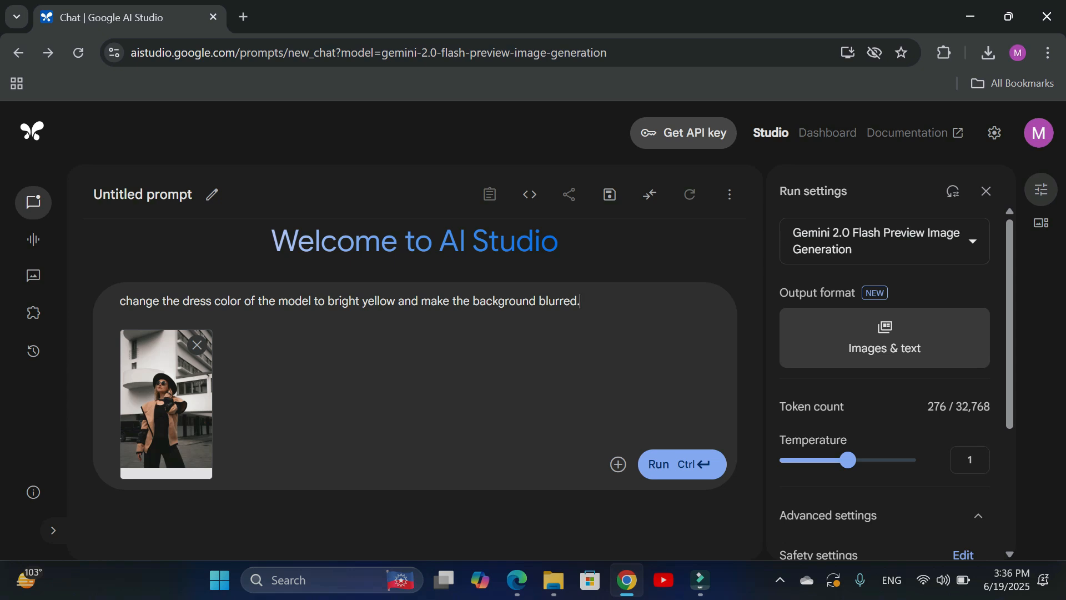
{"action": "left_click", "coordinate": [672, 464]}
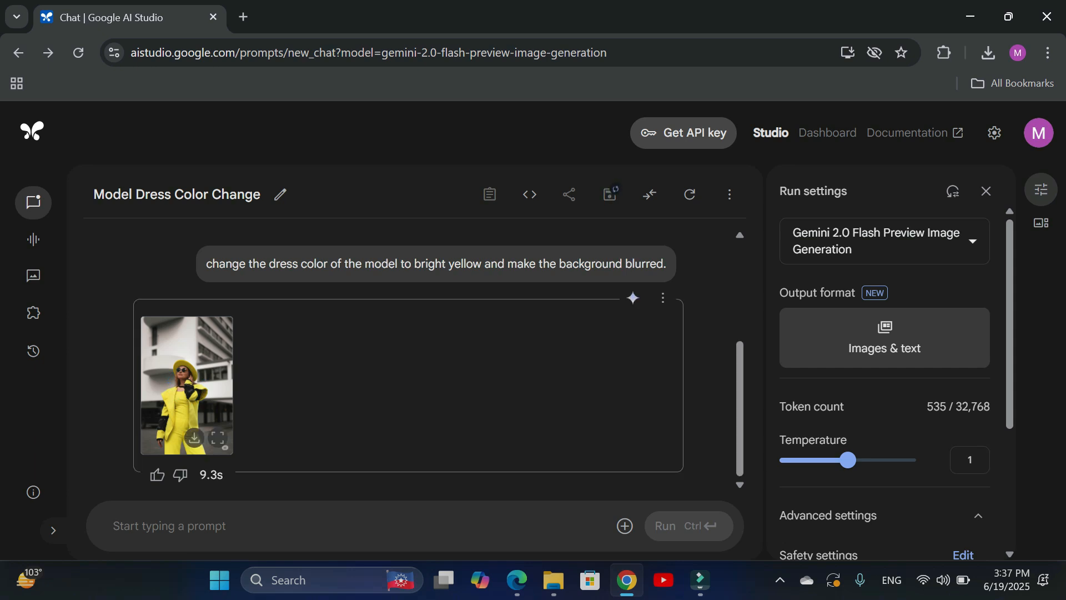
Step: Download the generated yellow-outfit image, inspect it up close in the photo viewer, and return to the chat
{"action": "left_click", "coordinate": [193, 438]}
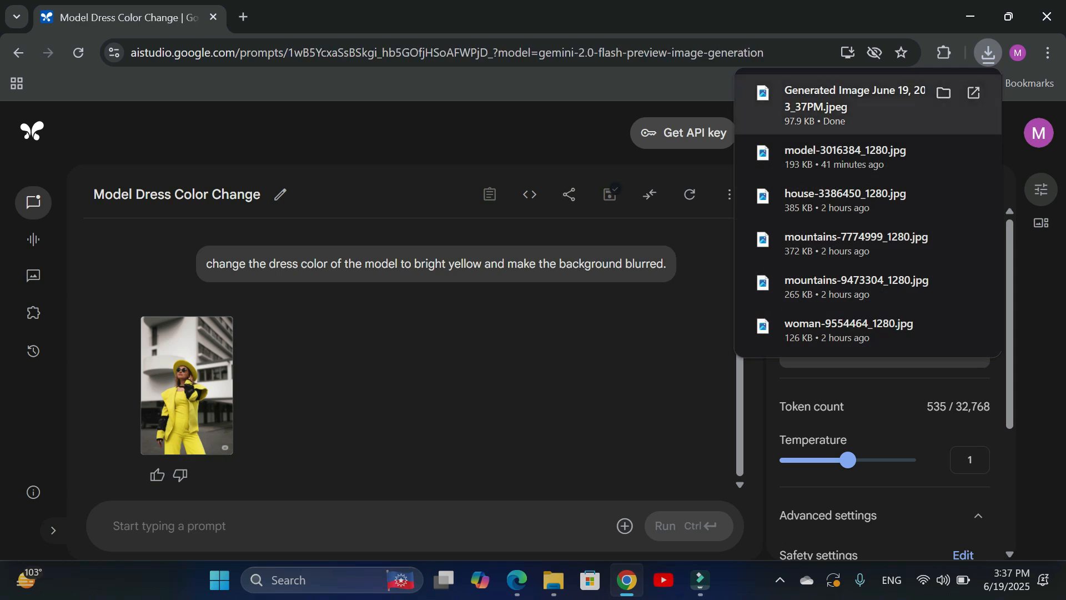
{"action": "left_click", "coordinate": [850, 104]}
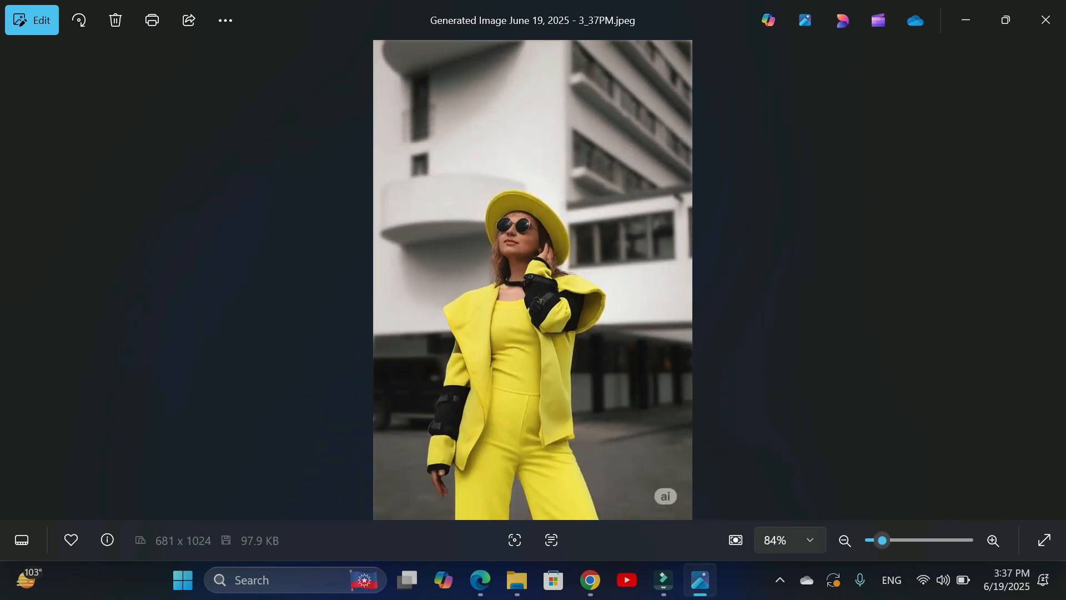
{"action": "scroll", "coordinate": [533, 105], "scroll_direction": "up", "scroll_amount": 5}
{"action": "scroll", "coordinate": [533, 105], "scroll_direction": "down", "scroll_amount": 4}
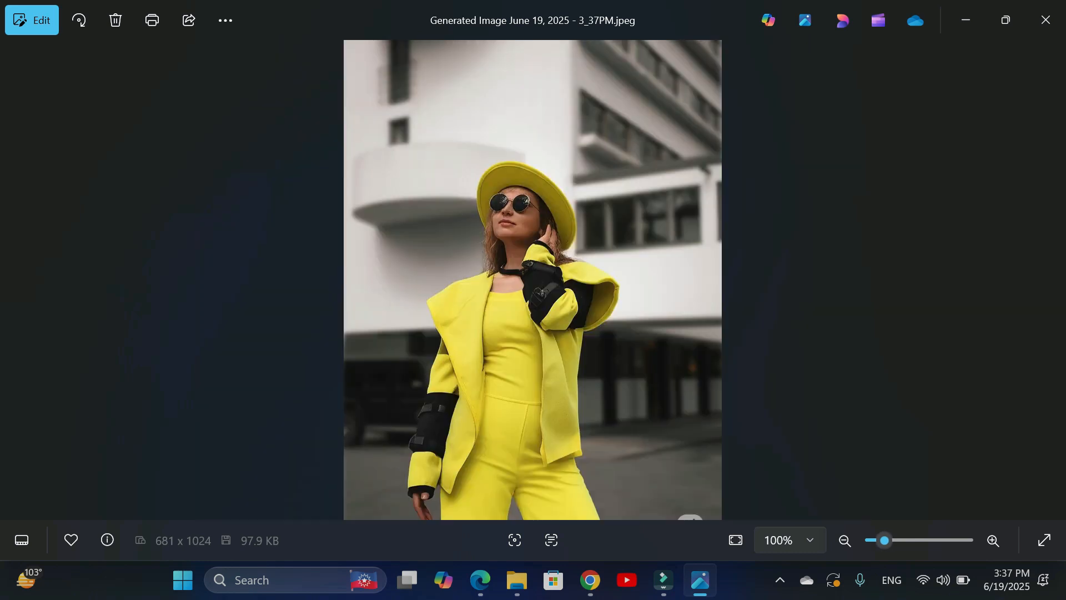
{"action": "key", "text": "alt+F4"}
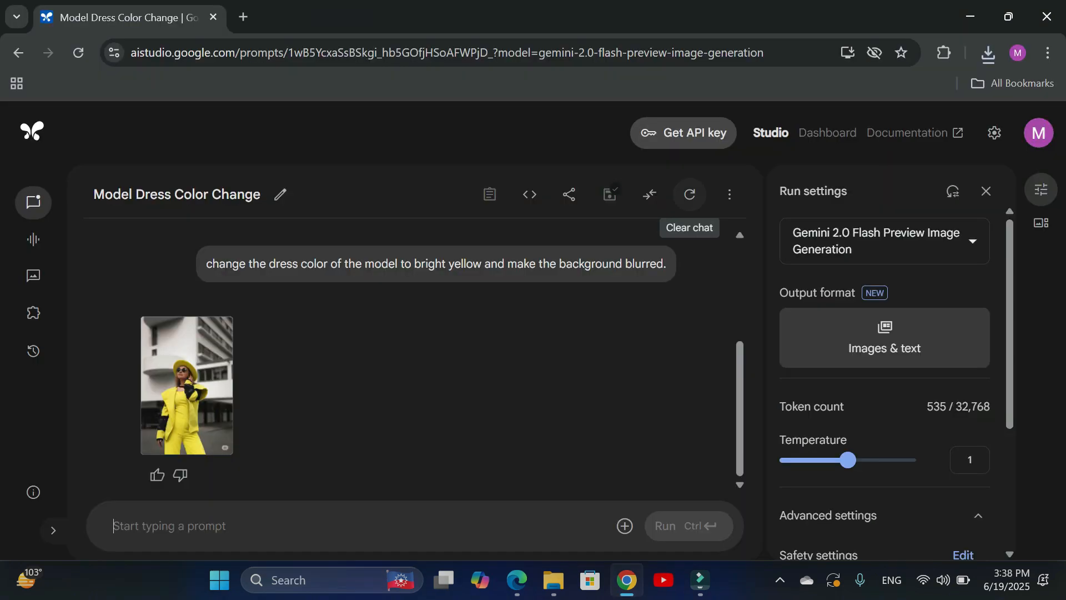
Step: Preview the old house photo house-3386450_1280.jpg from the Downloads folder and close it
{"action": "key", "text": "alt+Tab"}
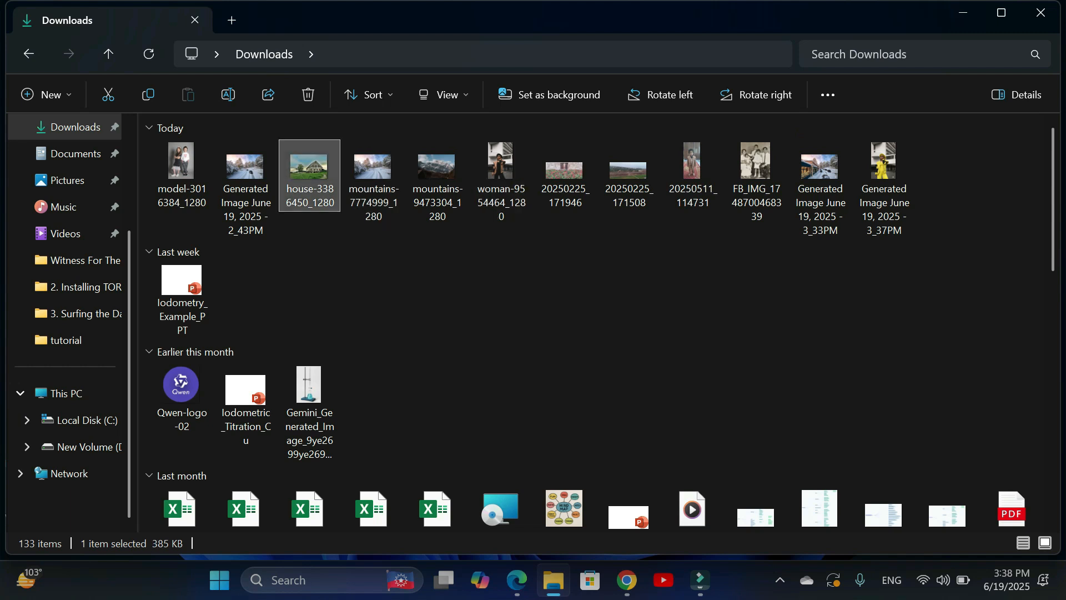
{"action": "key", "text": "Return"}
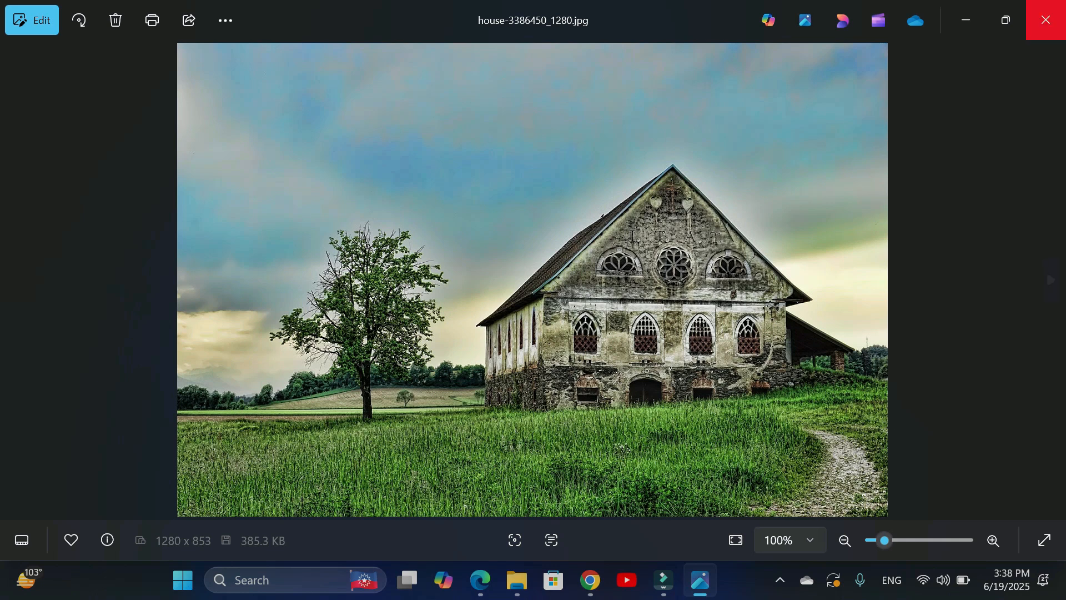
{"action": "left_click", "coordinate": [1045, 20]}
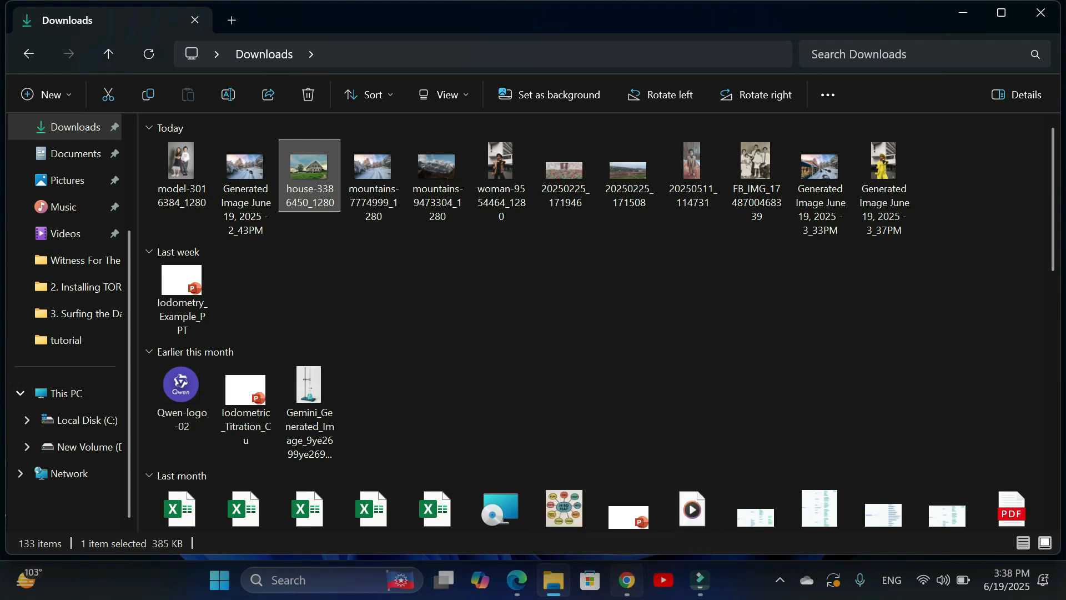
Step: In AI Studio, attach the house photo and run "give this image an autumn color, add mountains in the background and make the grass dry."
{"action": "left_click", "coordinate": [626, 579]}
{"action": "left_click", "coordinate": [625, 525]}
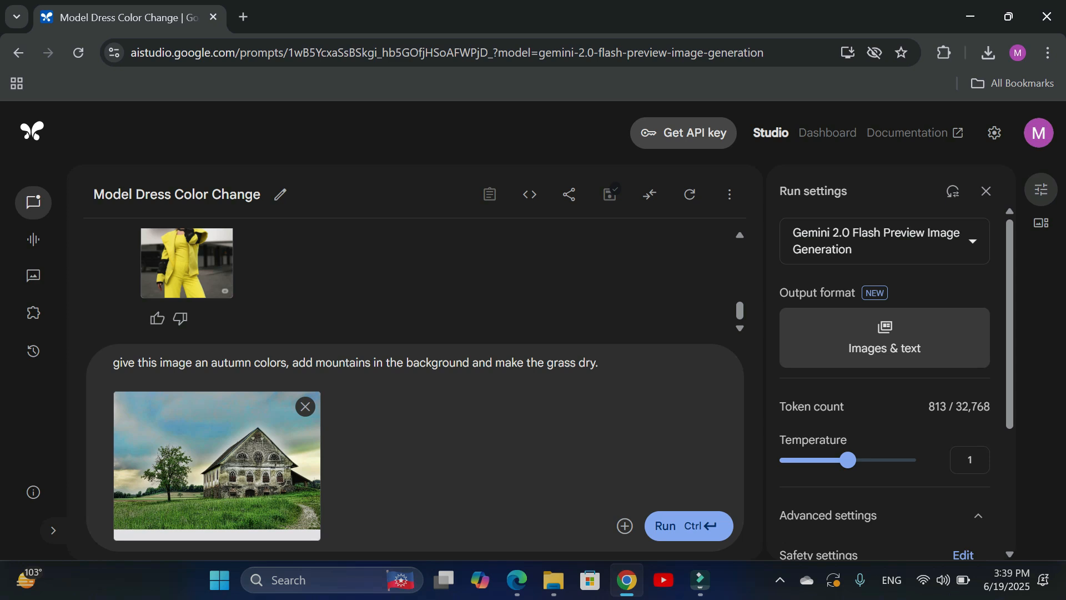
{"action": "key", "text": "BackSpace"}
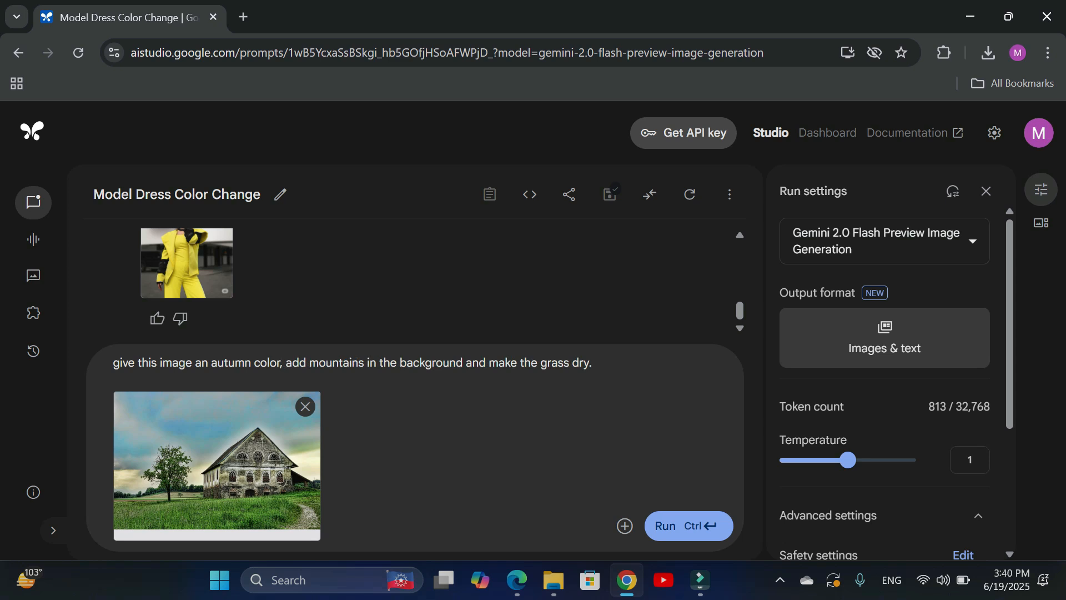
{"action": "left_click", "coordinate": [687, 525]}
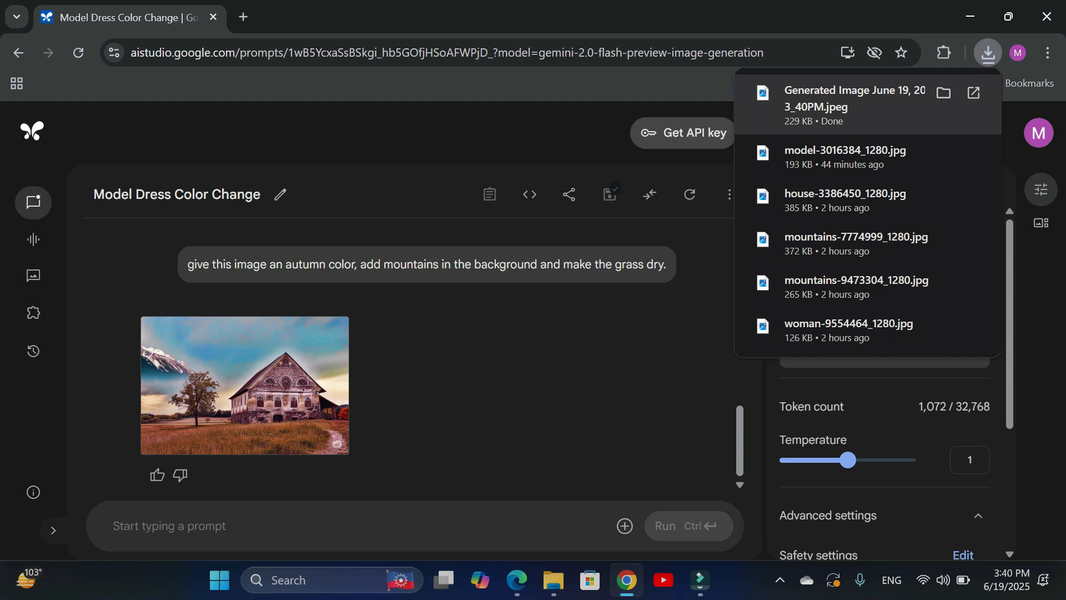
Step: Open the downloaded "Generated Image June 19, 2025 - 3_40PM.jpeg", inspect its mountains and dry grass up close, and return to the chat
{"action": "left_click", "coordinate": [854, 106]}
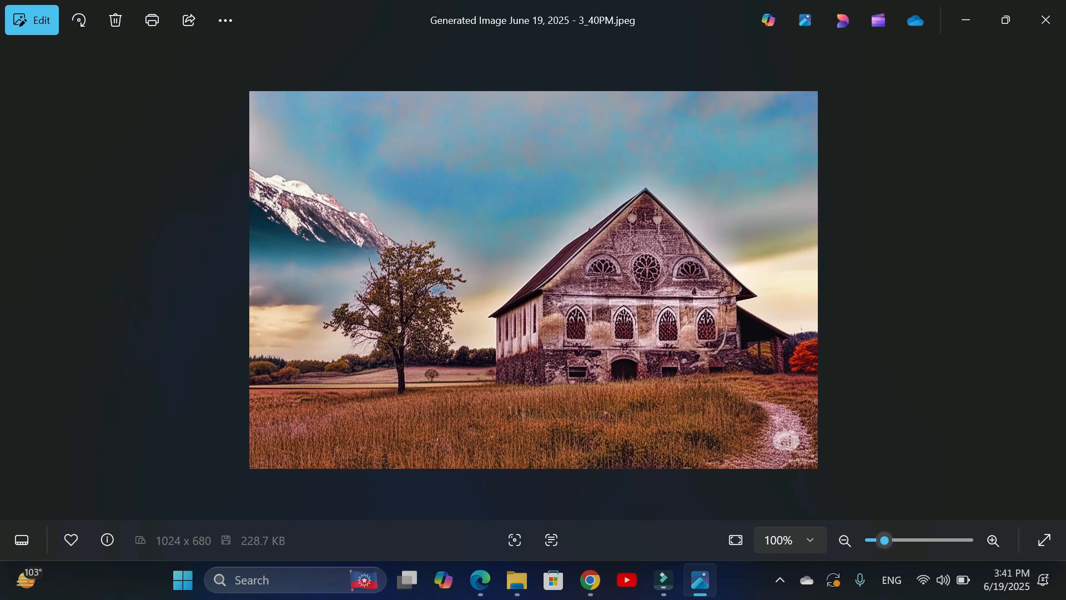
{"action": "scroll", "coordinate": [533, 311], "scroll_direction": "up", "scroll_amount": 5}
{"action": "scroll", "coordinate": [533, 311], "scroll_direction": "down", "scroll_amount": 5}
{"action": "scroll", "coordinate": [533, 280], "scroll_direction": "up", "scroll_amount": 5}
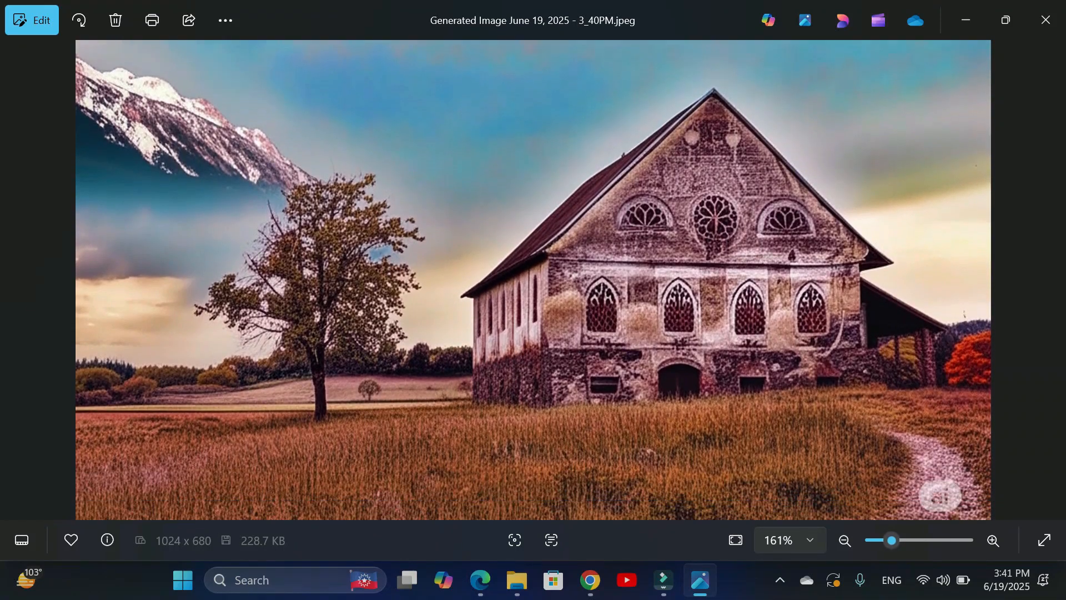
{"action": "scroll", "coordinate": [533, 280], "scroll_direction": "down", "scroll_amount": 2}
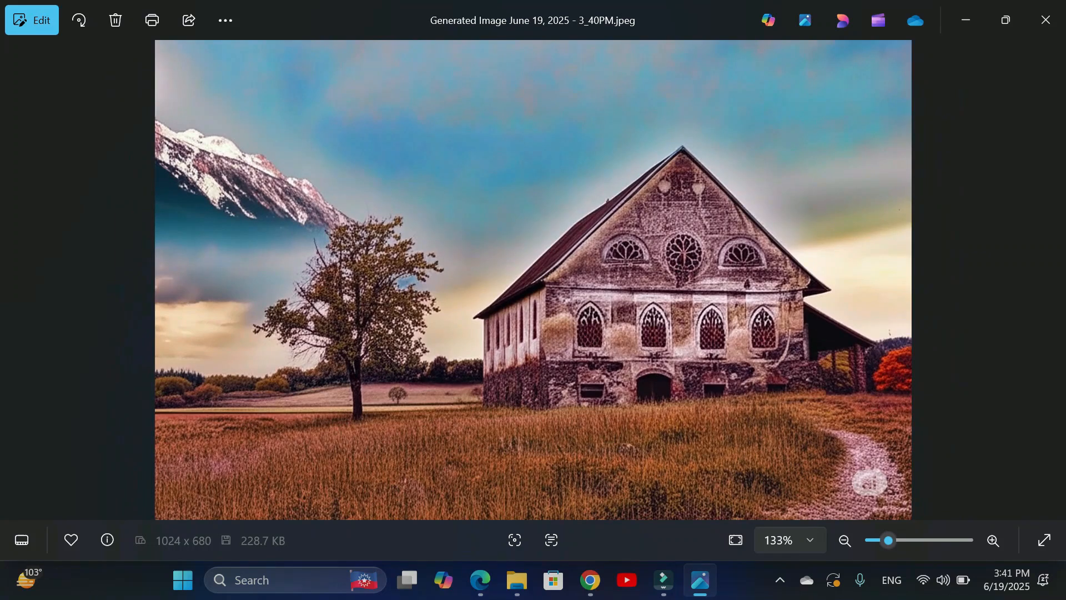
{"action": "key", "text": "alt+F4"}
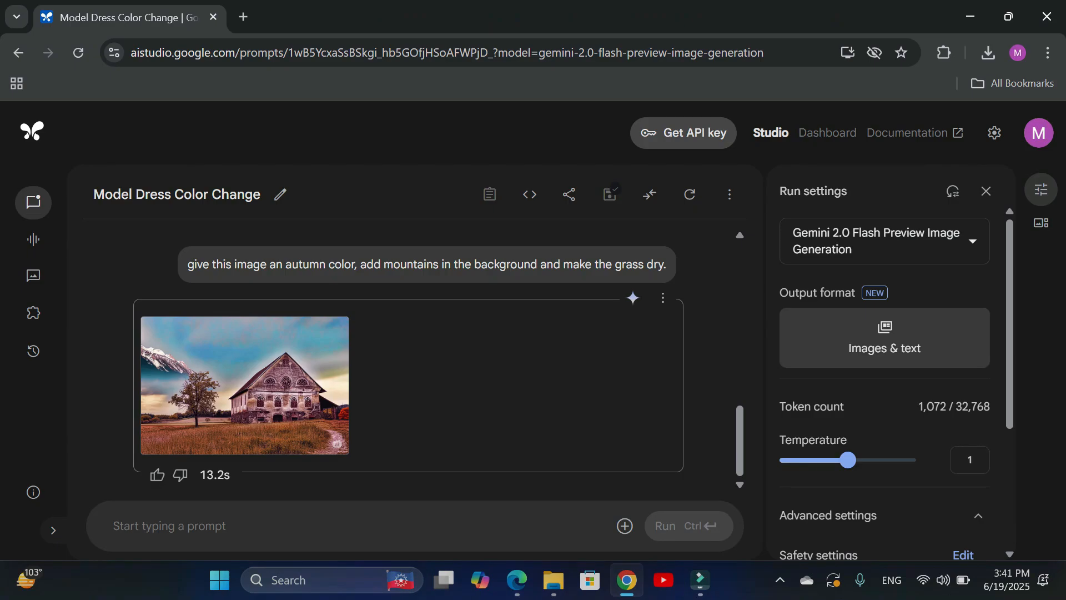